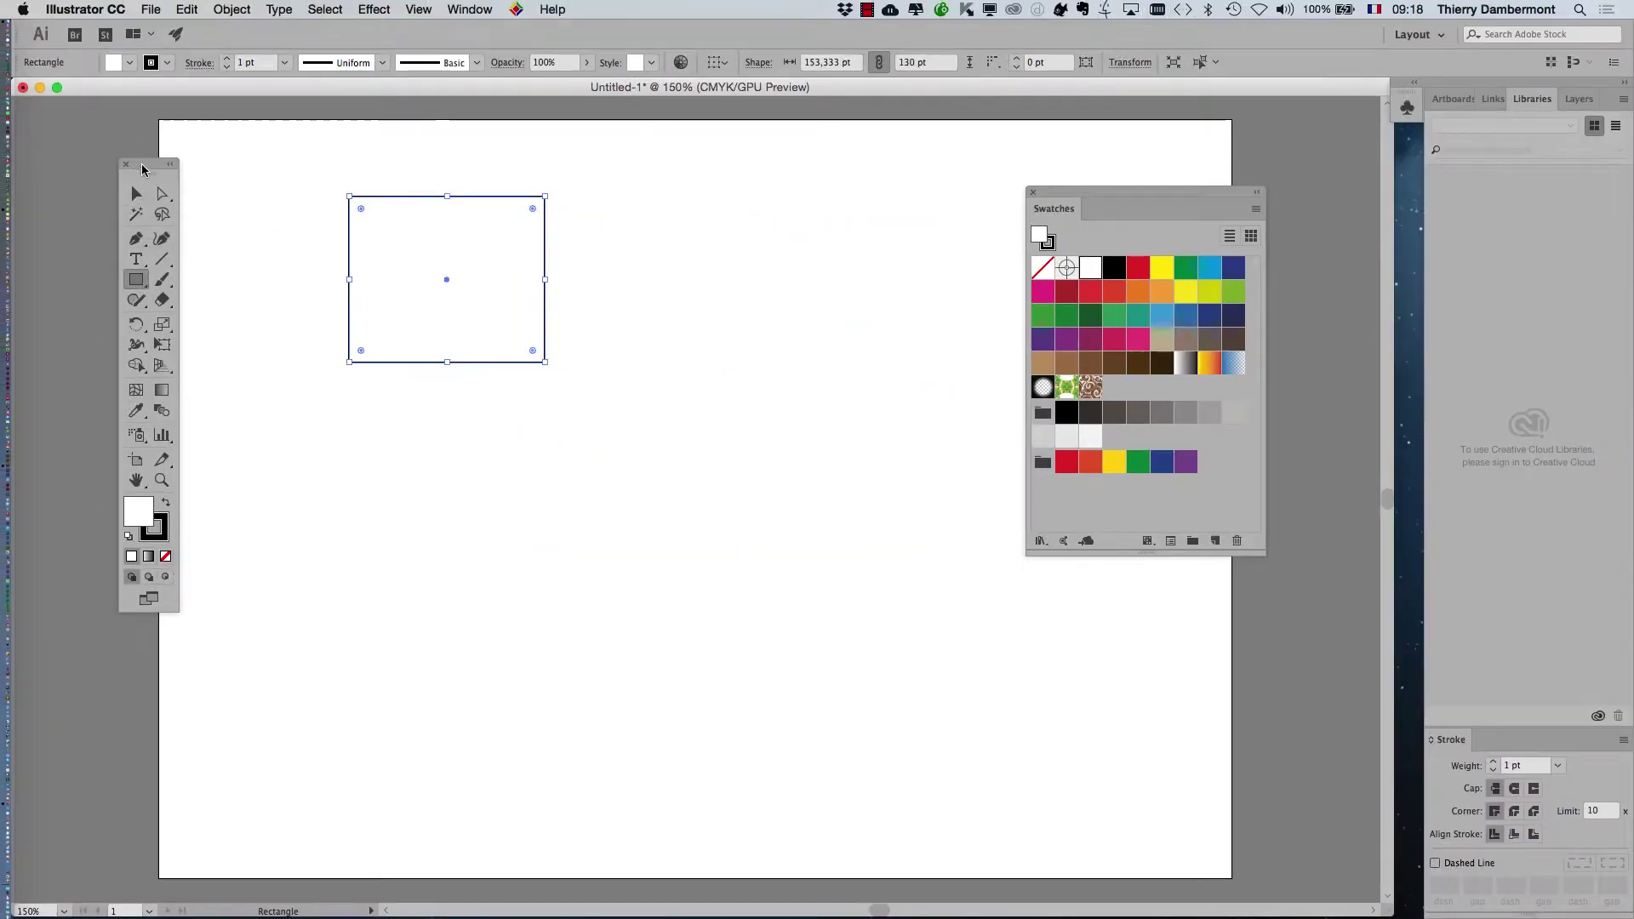
- Move the Tools panel to the artboard's edge and place the floating Swatches panel beside the rectangle
{"action": "left_click_drag", "start_coordinate": [142, 169], "coordinate": [225, 166]}
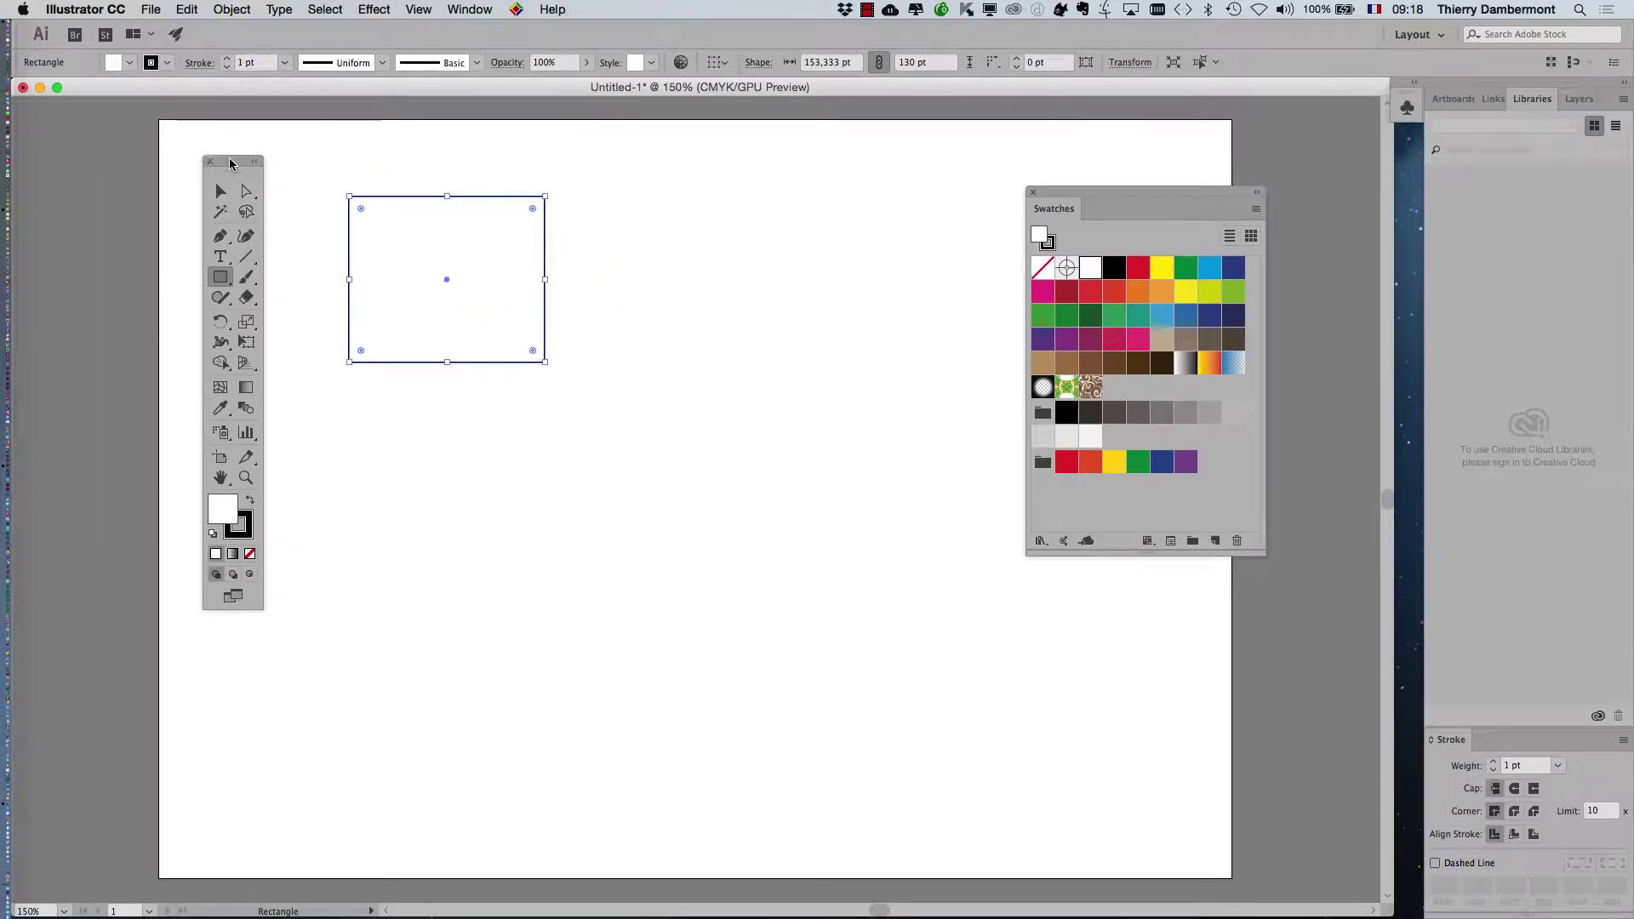
{"action": "left_click_drag", "start_coordinate": [234, 161], "coordinate": [130, 141]}
{"action": "left_click_drag", "start_coordinate": [1078, 188], "coordinate": [788, 160]}
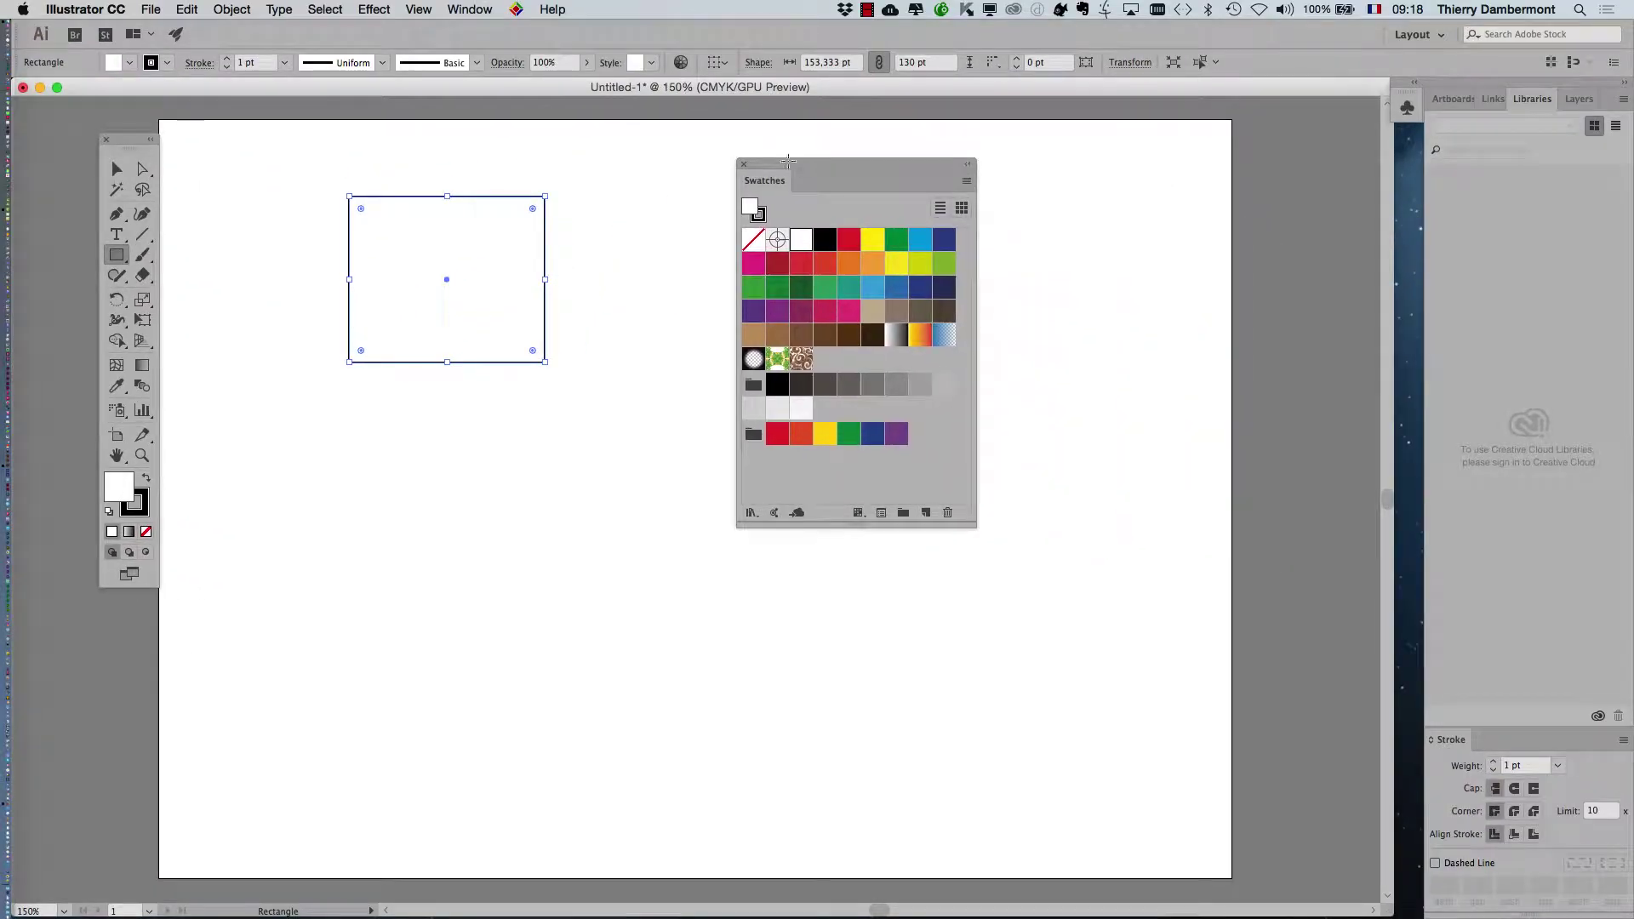
{"action": "left_click_drag", "start_coordinate": [139, 129], "coordinate": [116, 138]}
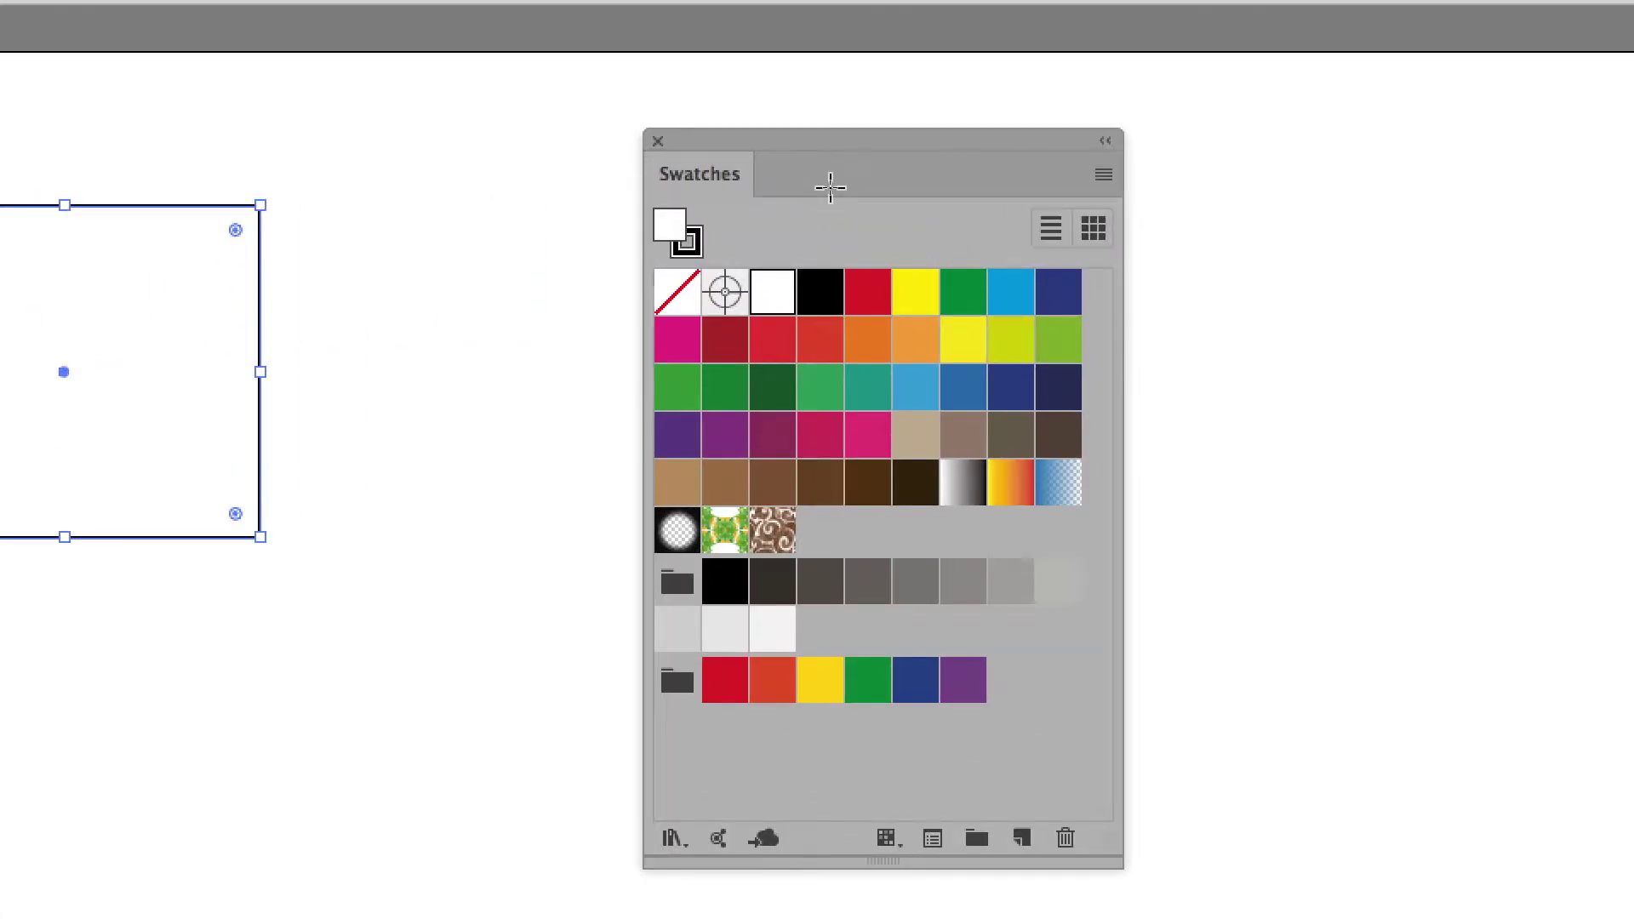
{"action": "left_click_drag", "start_coordinate": [723, 138], "coordinate": [579, 172]}
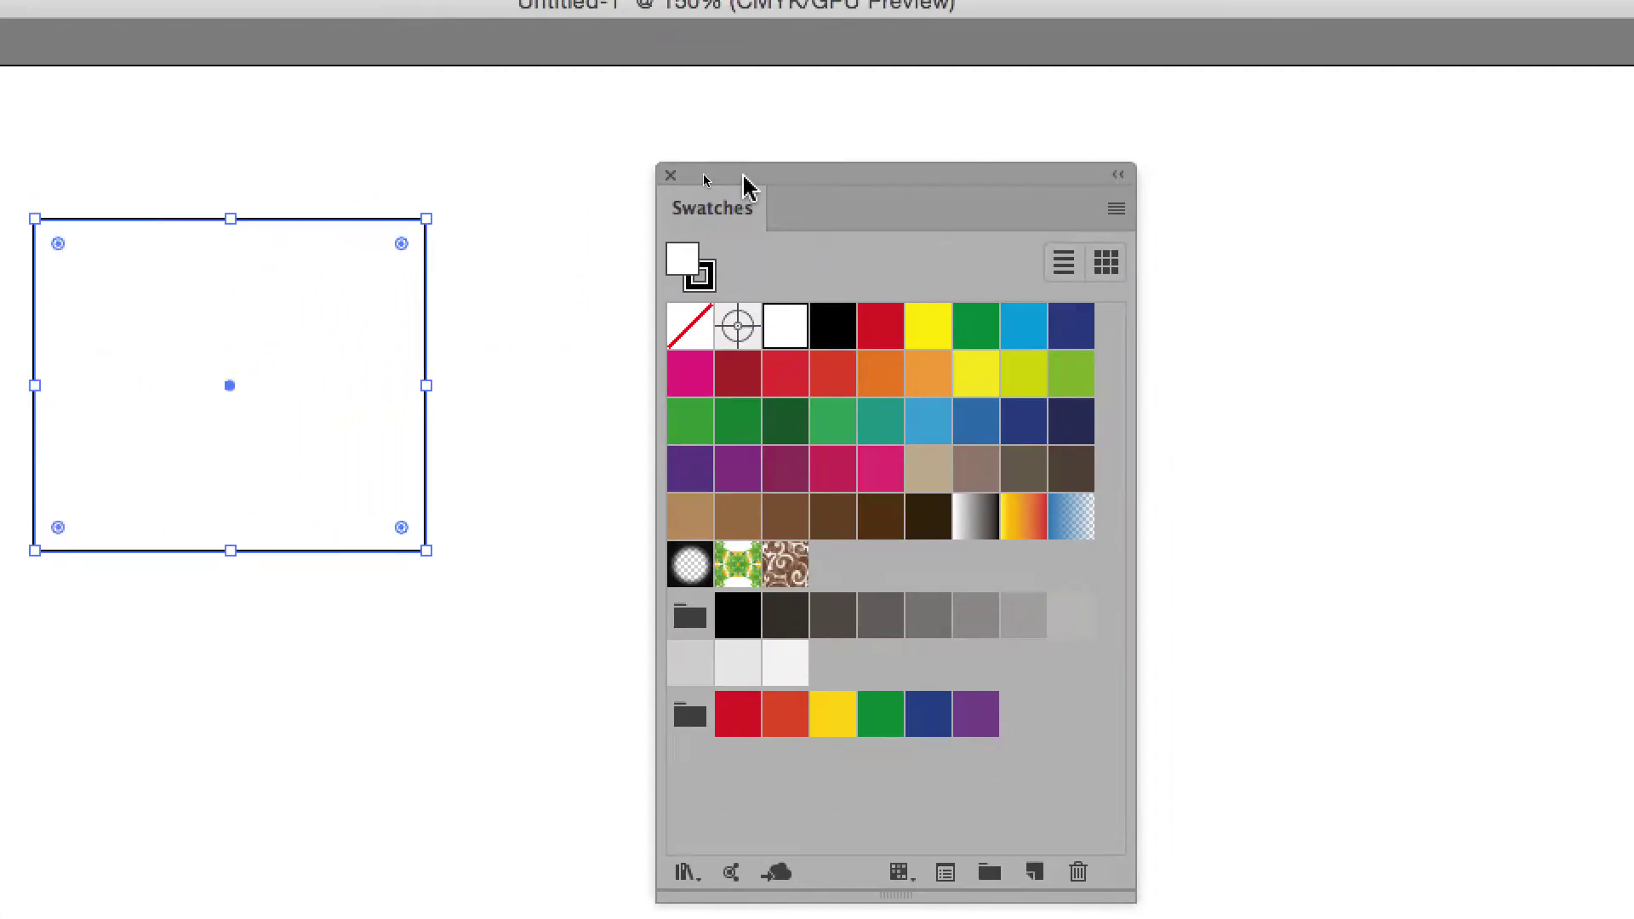
{"action": "left_click_drag", "start_coordinate": [842, 182], "coordinate": [766, 136]}
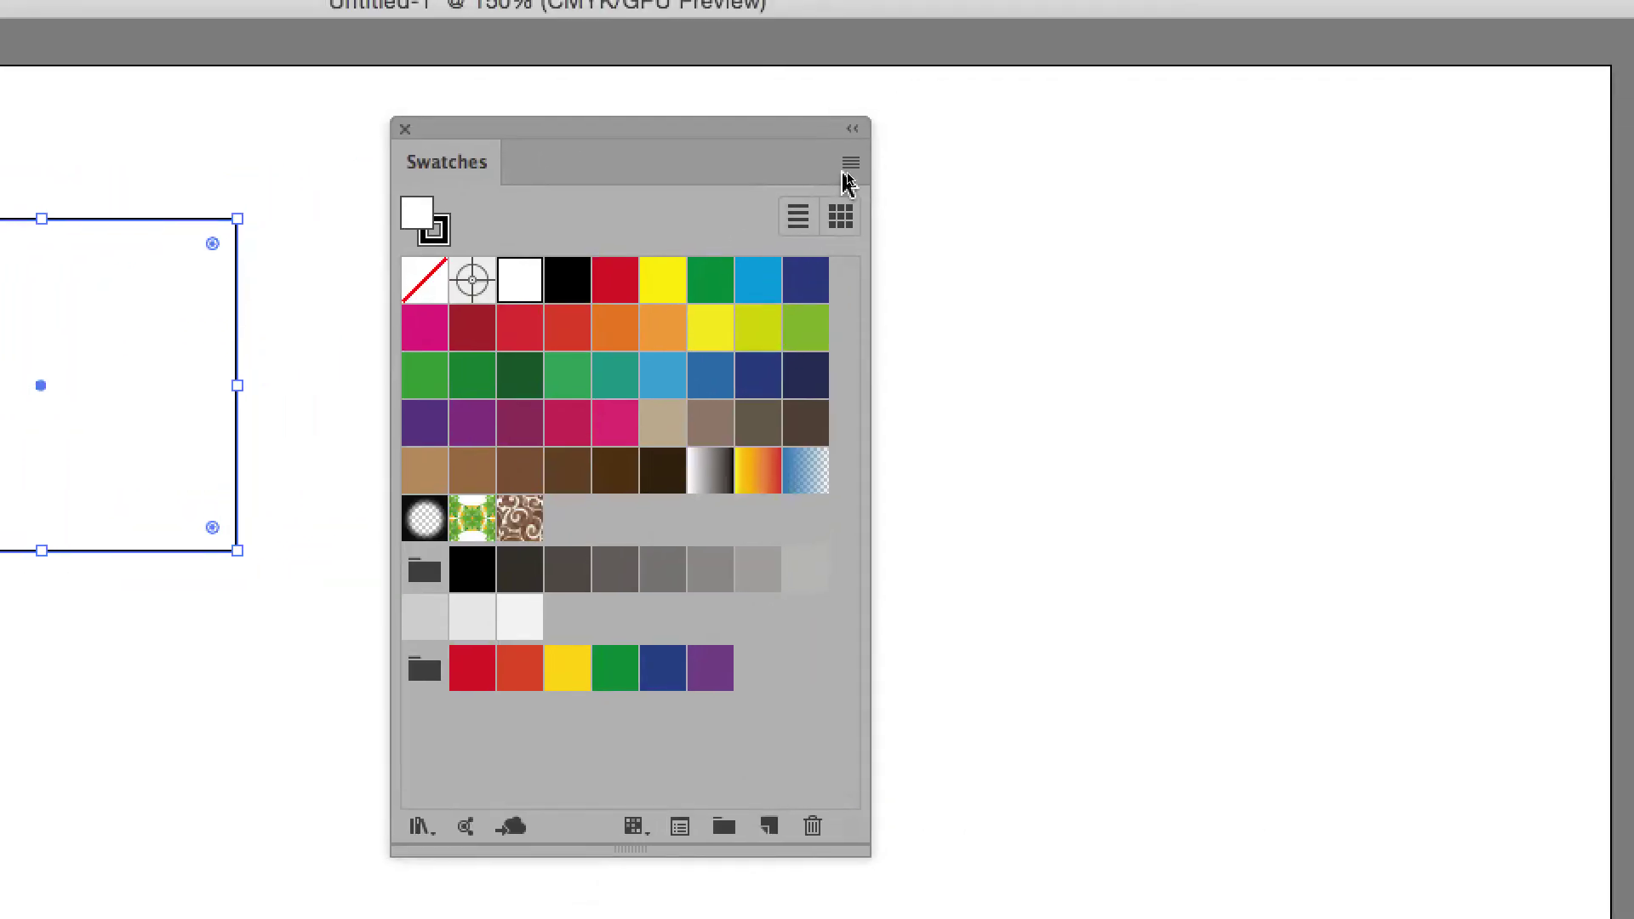
- Start a new swatch for the selected rectangle's fill and set its color mode to RGB
{"action": "left_click", "coordinate": [850, 164]}
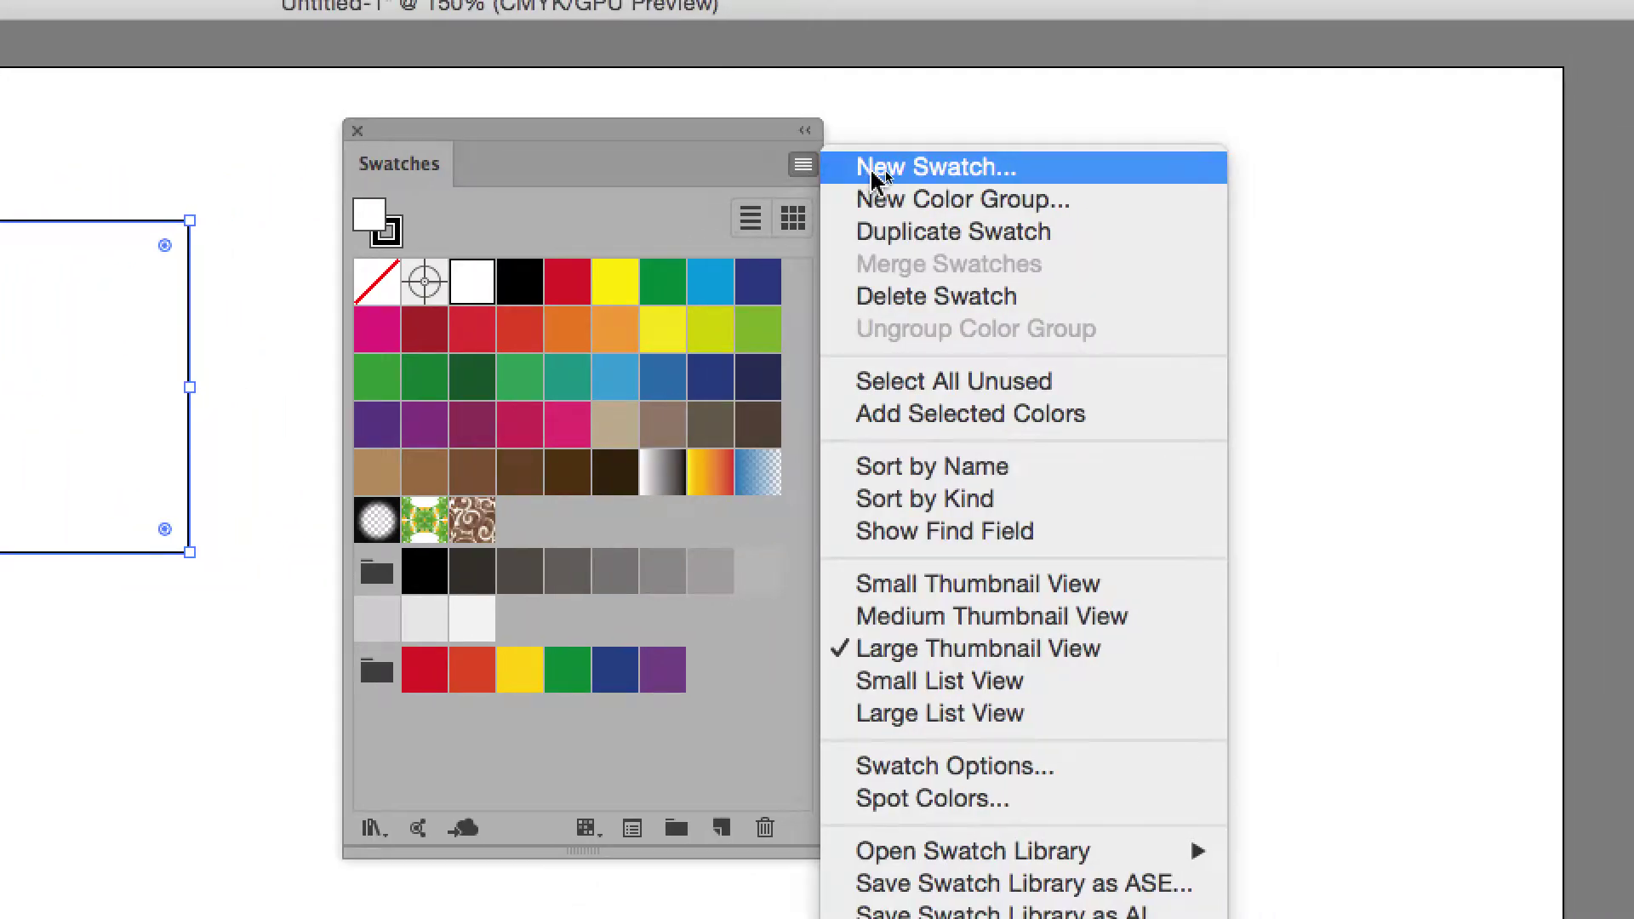
{"action": "left_click", "coordinate": [877, 168]}
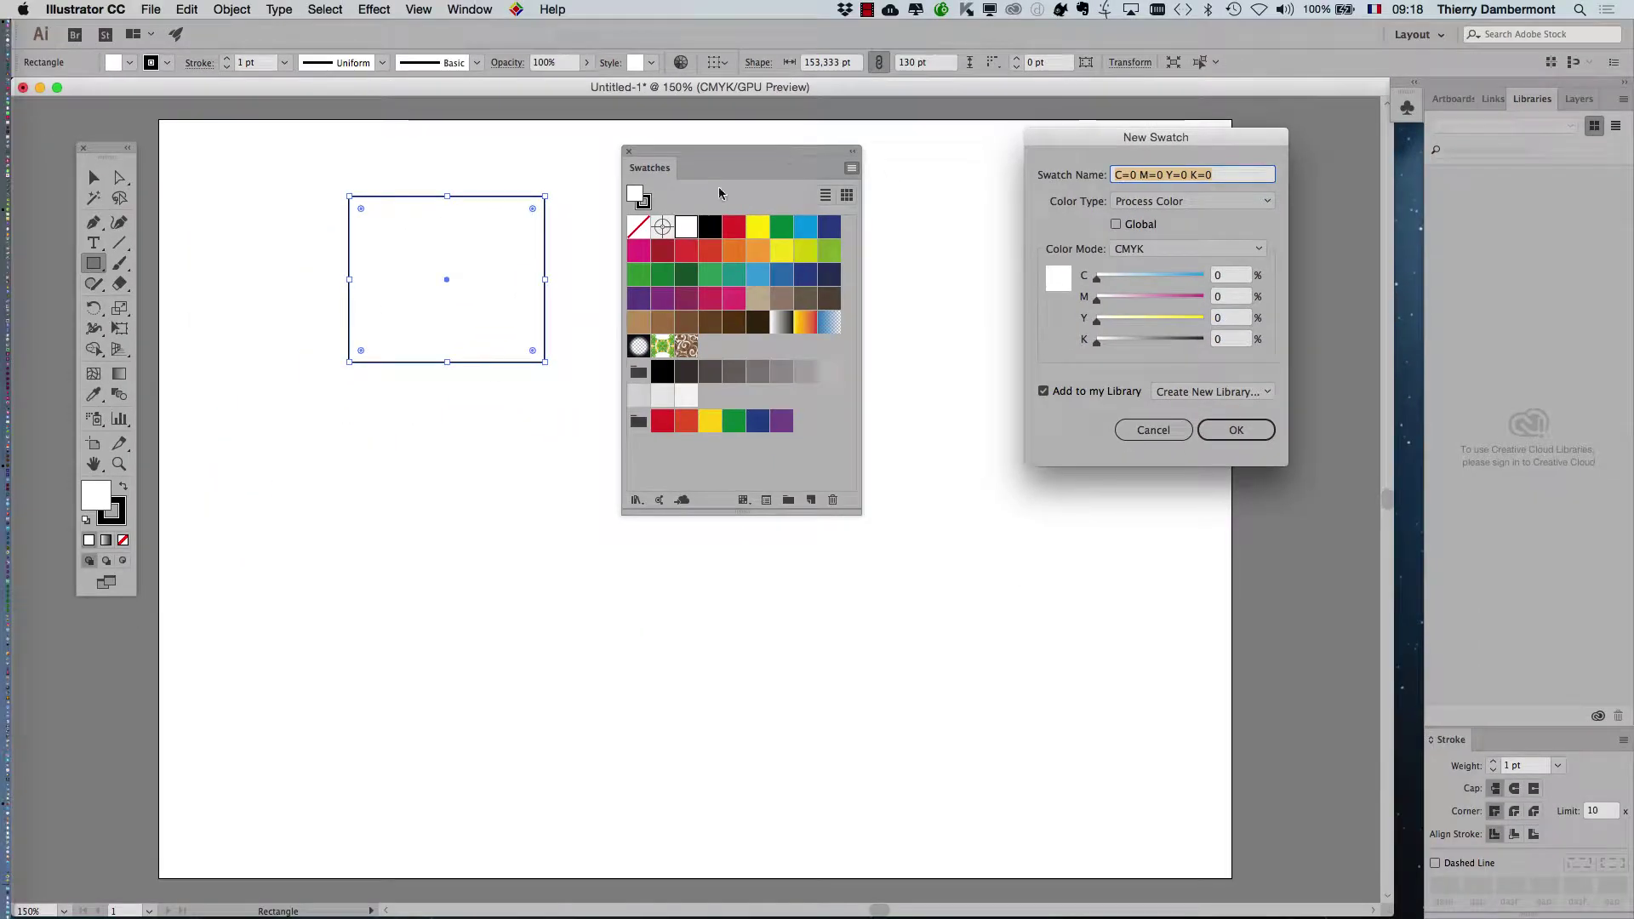
{"action": "left_click_drag", "start_coordinate": [1194, 138], "coordinate": [736, 291]}
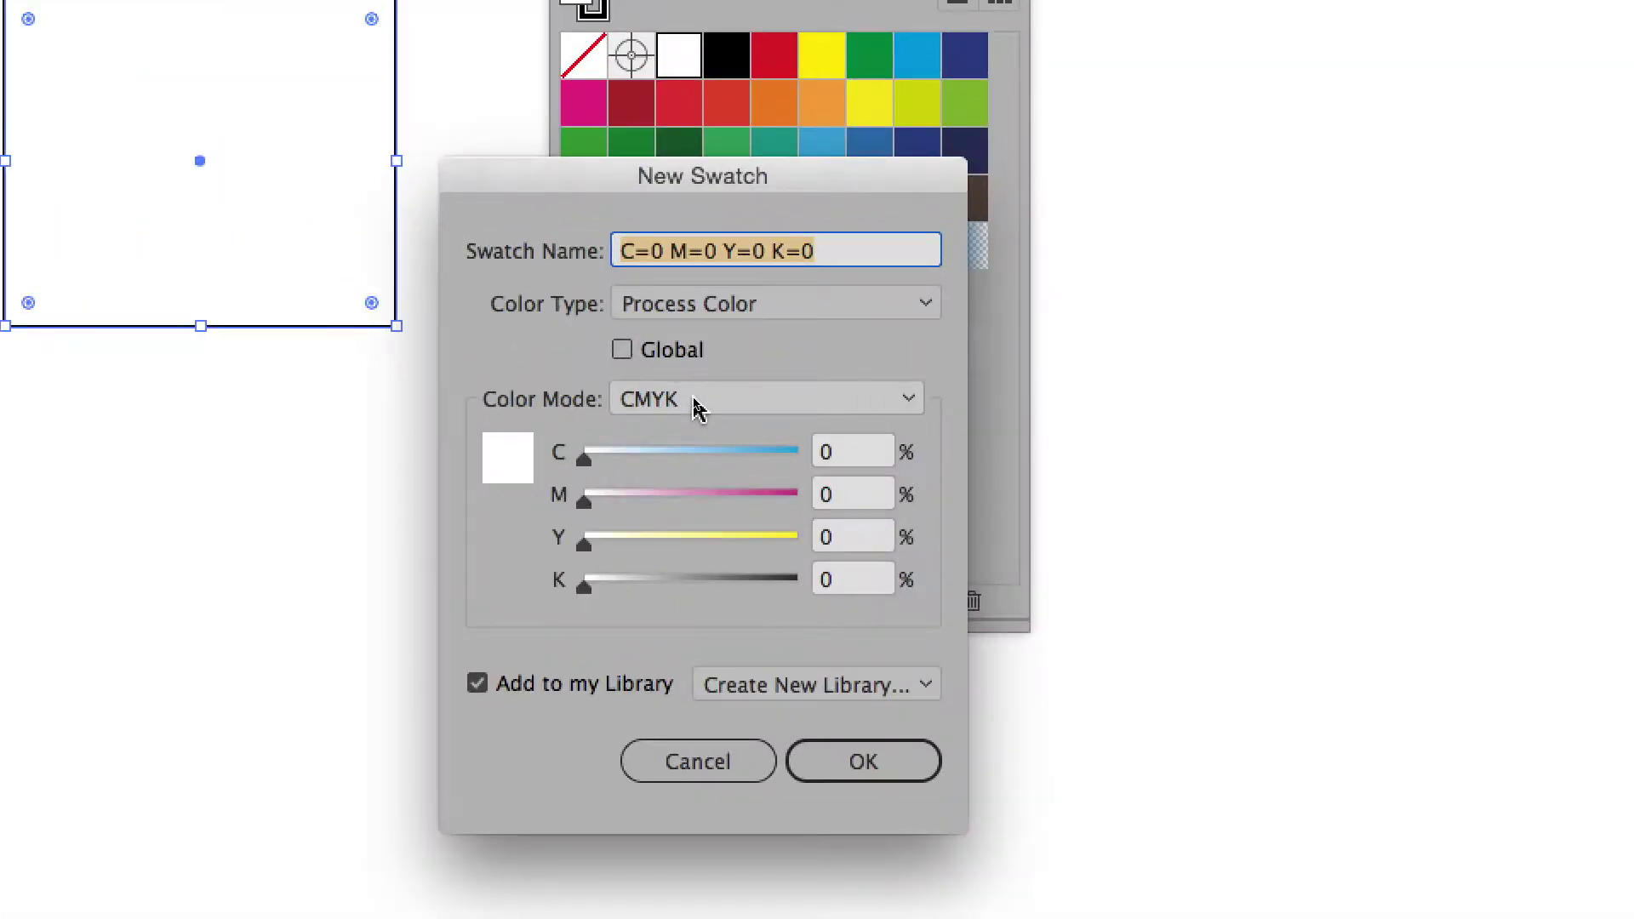
{"action": "left_click", "coordinate": [694, 407]}
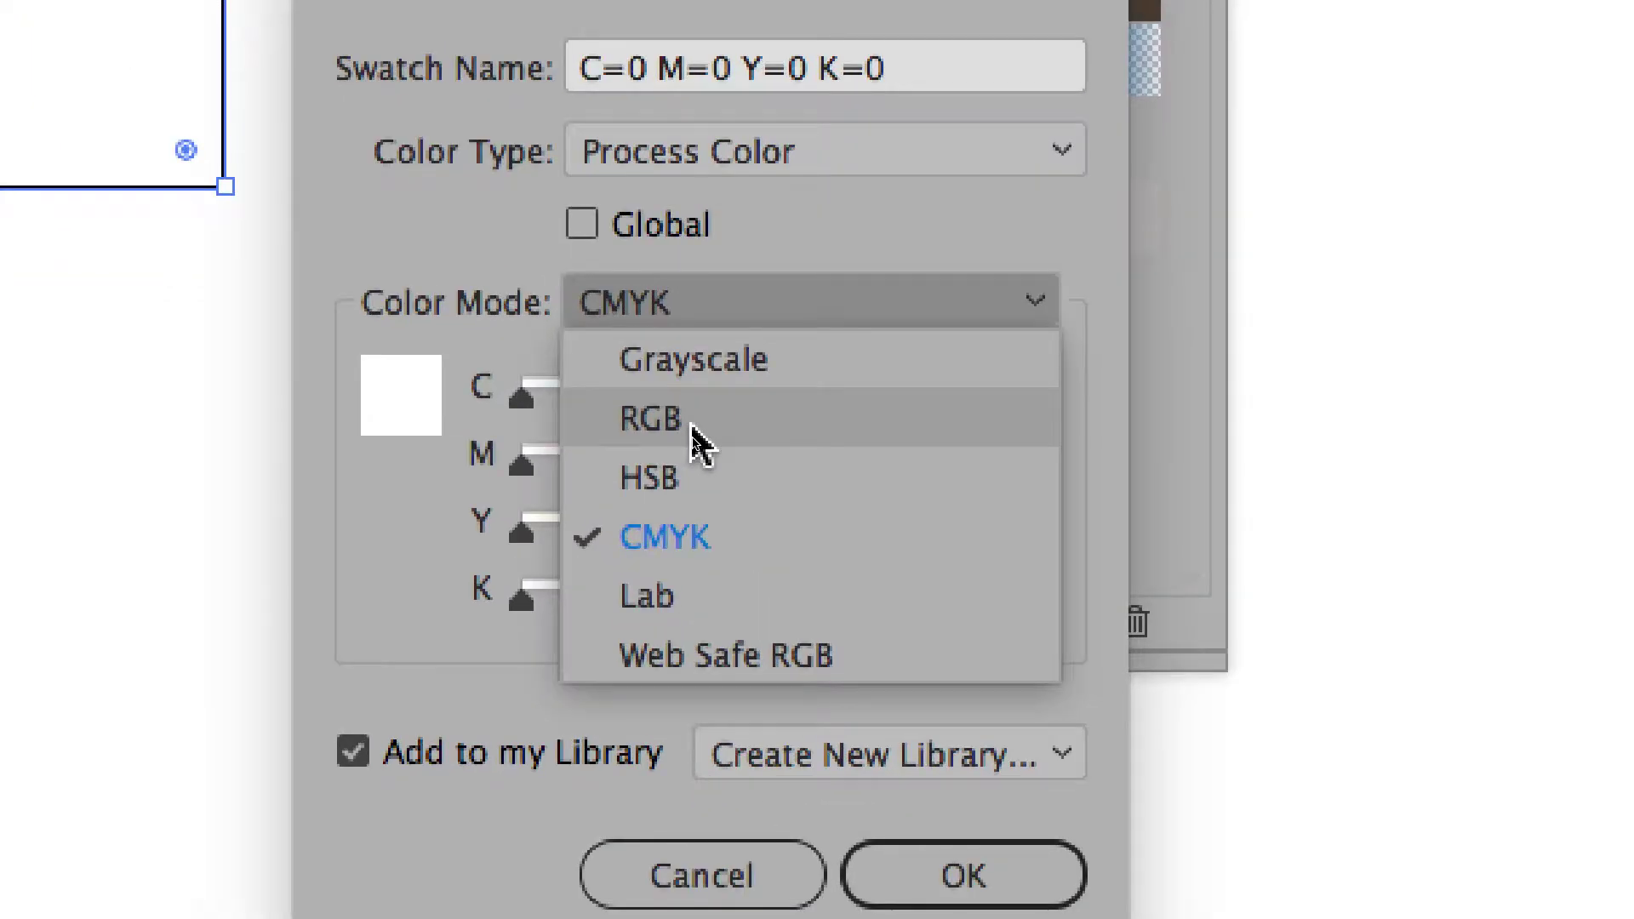
{"action": "left_click", "coordinate": [692, 422]}
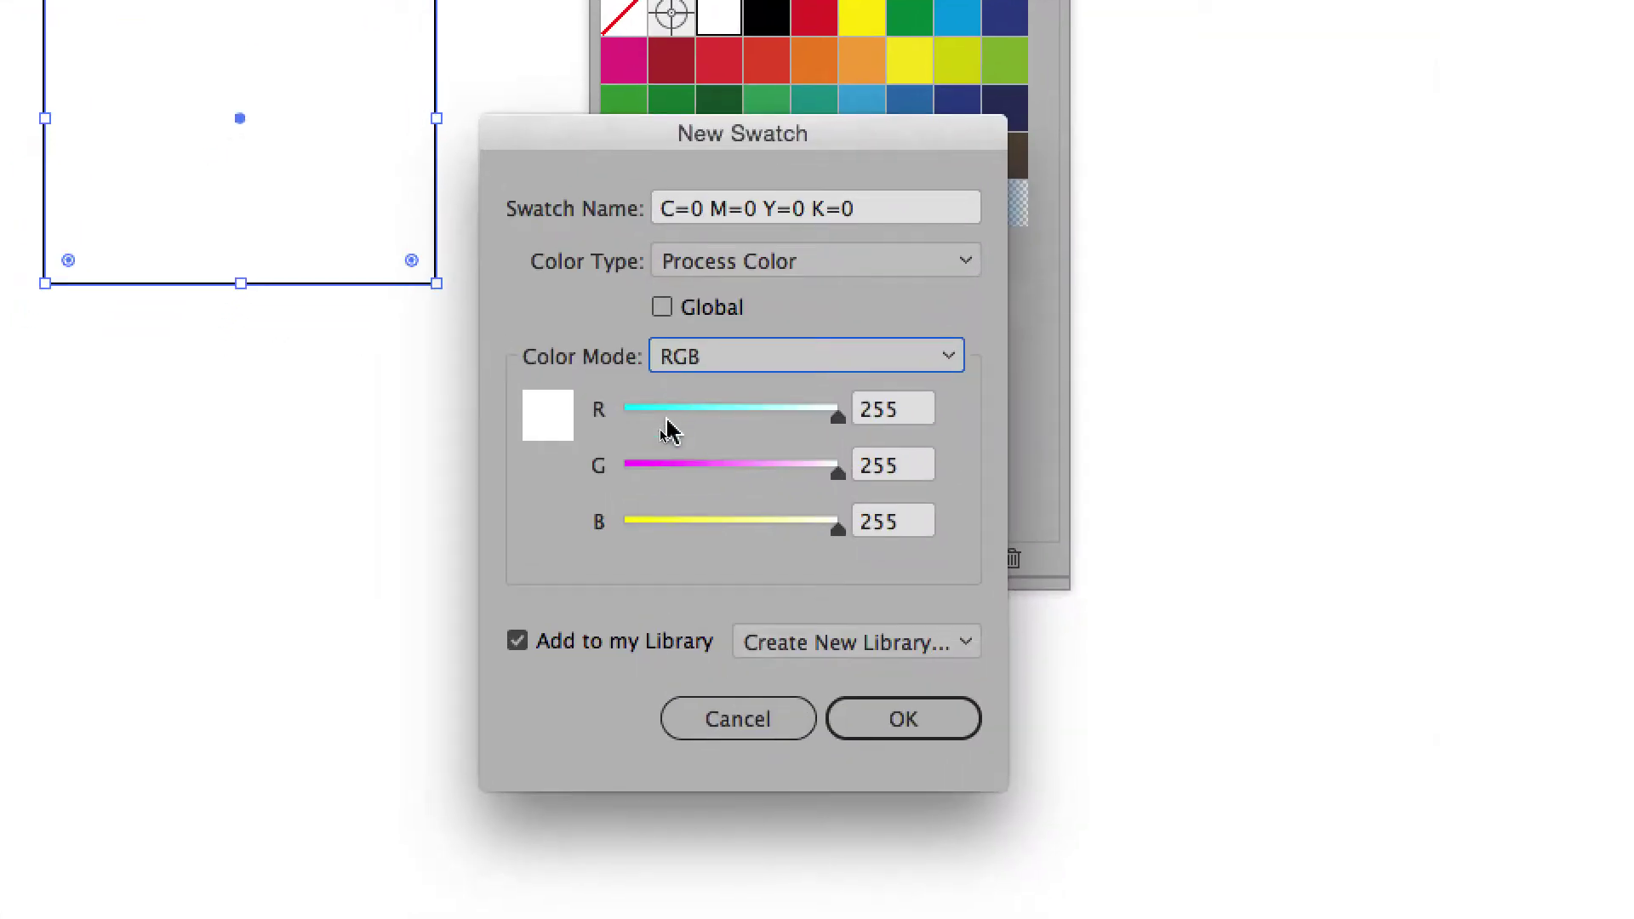
- Try bright green, yellow and magenta mixes for the new swatch by varying its RGB values
{"action": "left_click", "coordinate": [664, 443]}
{"action": "left_click_drag", "start_coordinate": [654, 443], "coordinate": [841, 444]}
{"action": "left_click", "coordinate": [658, 422]}
{"action": "left_click_drag", "start_coordinate": [659, 423], "coordinate": [936, 432]}
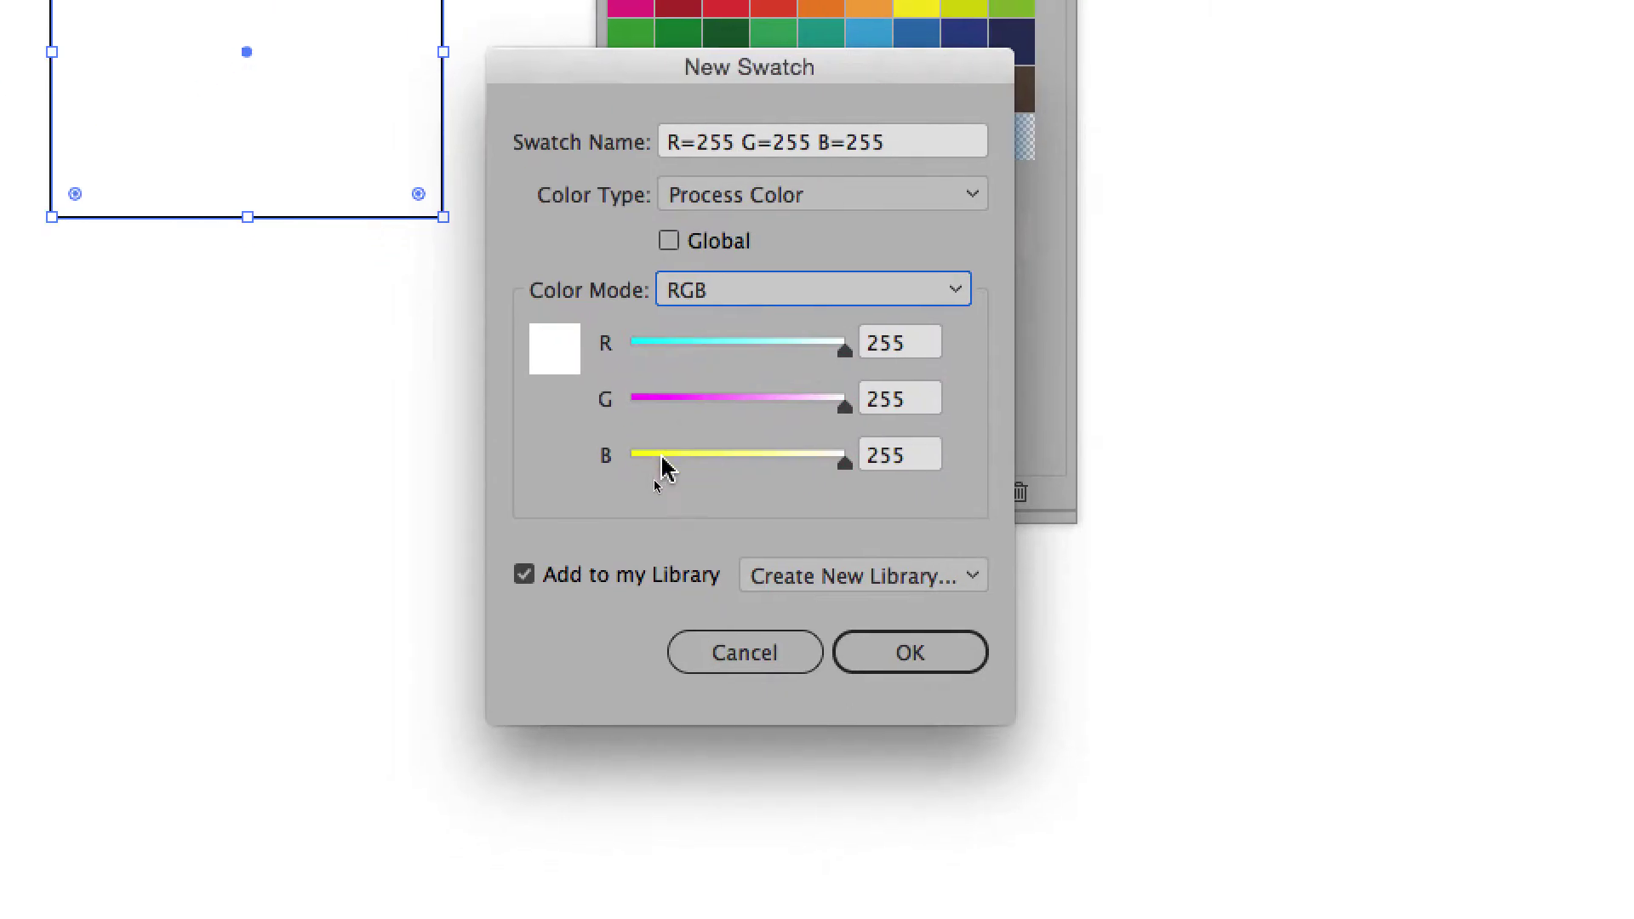
{"action": "left_click", "coordinate": [664, 531]}
{"action": "left_click", "coordinate": [661, 388]}
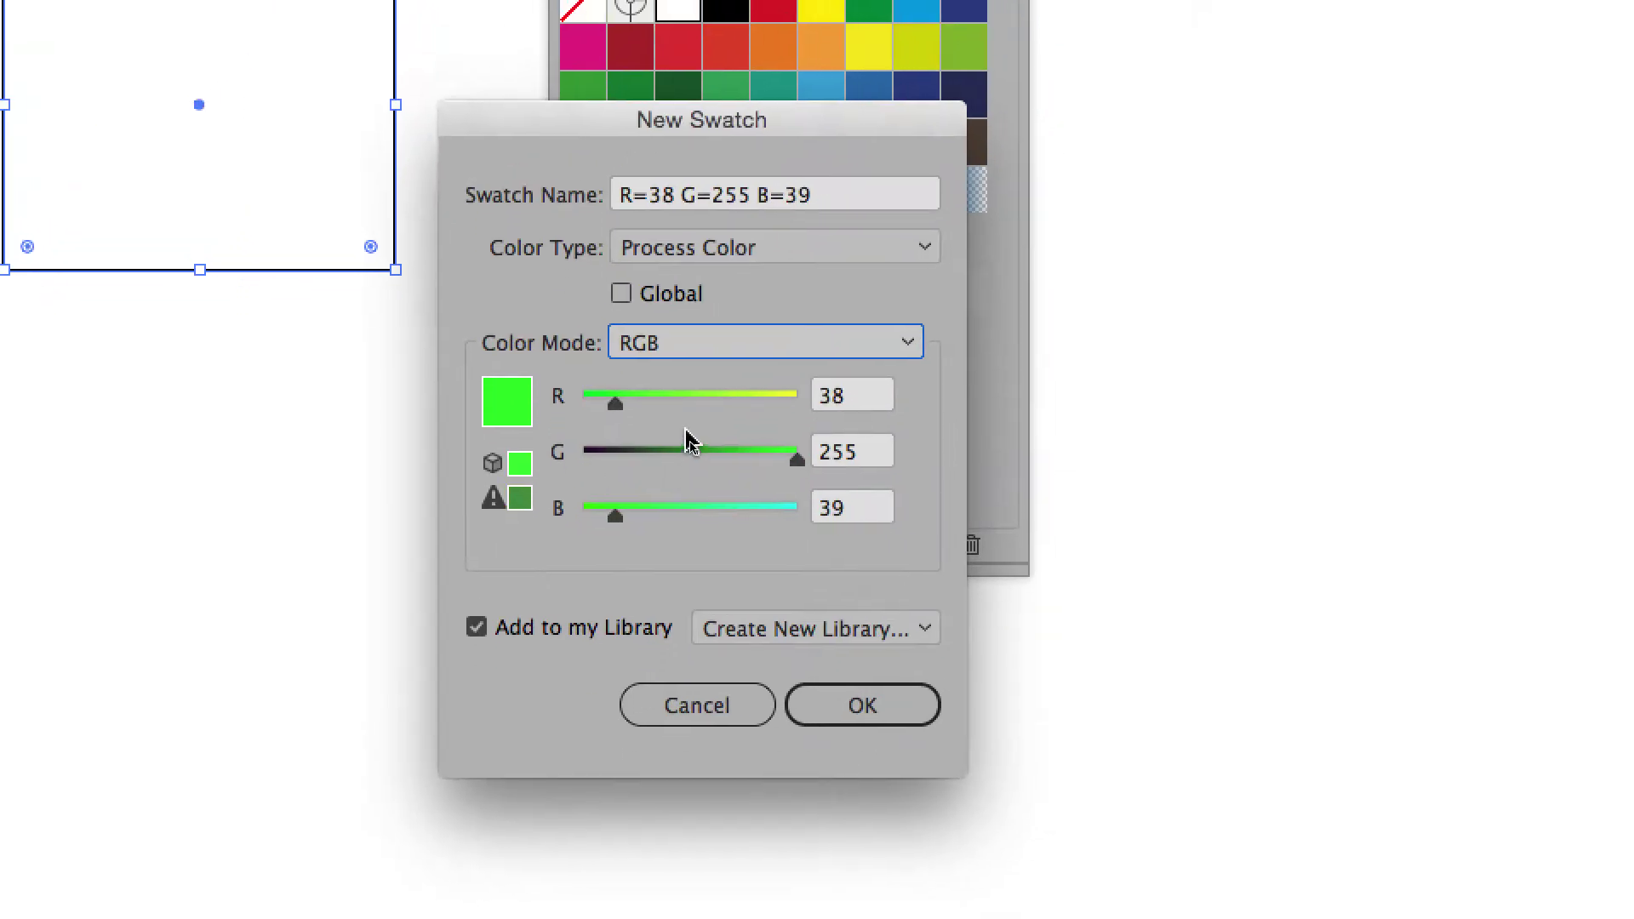
{"action": "left_click", "coordinate": [632, 400]}
{"action": "left_click_drag", "start_coordinate": [632, 400], "coordinate": [784, 400]}
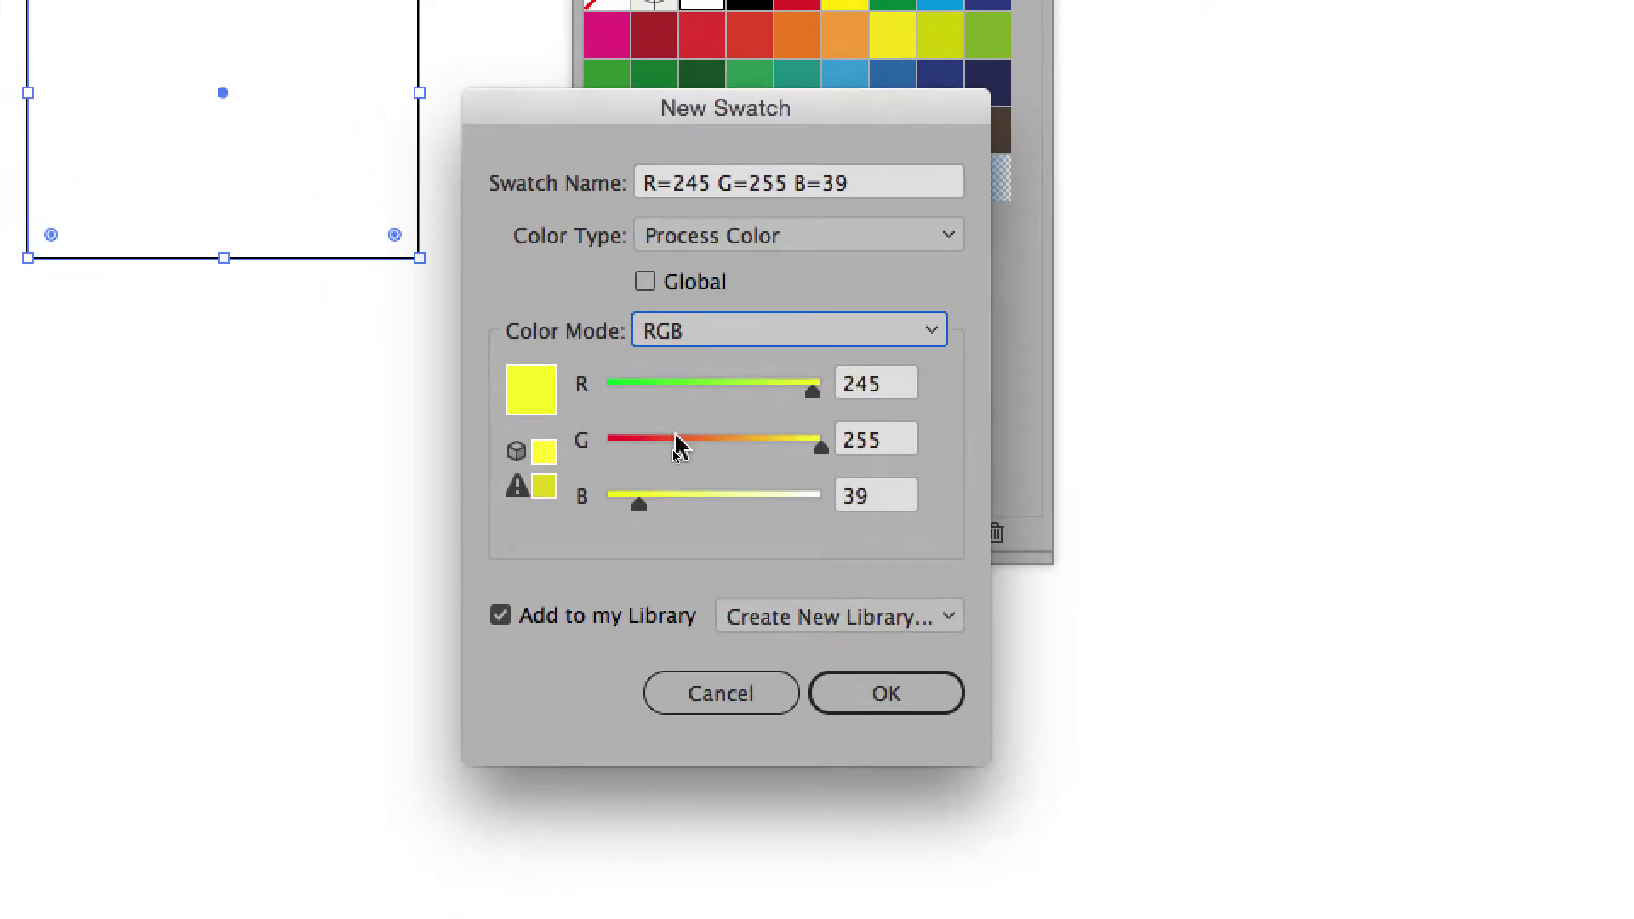
{"action": "left_click", "coordinate": [662, 512]}
{"action": "left_click_drag", "start_coordinate": [679, 469], "coordinate": [813, 460]}
{"action": "left_click", "coordinate": [622, 398]}
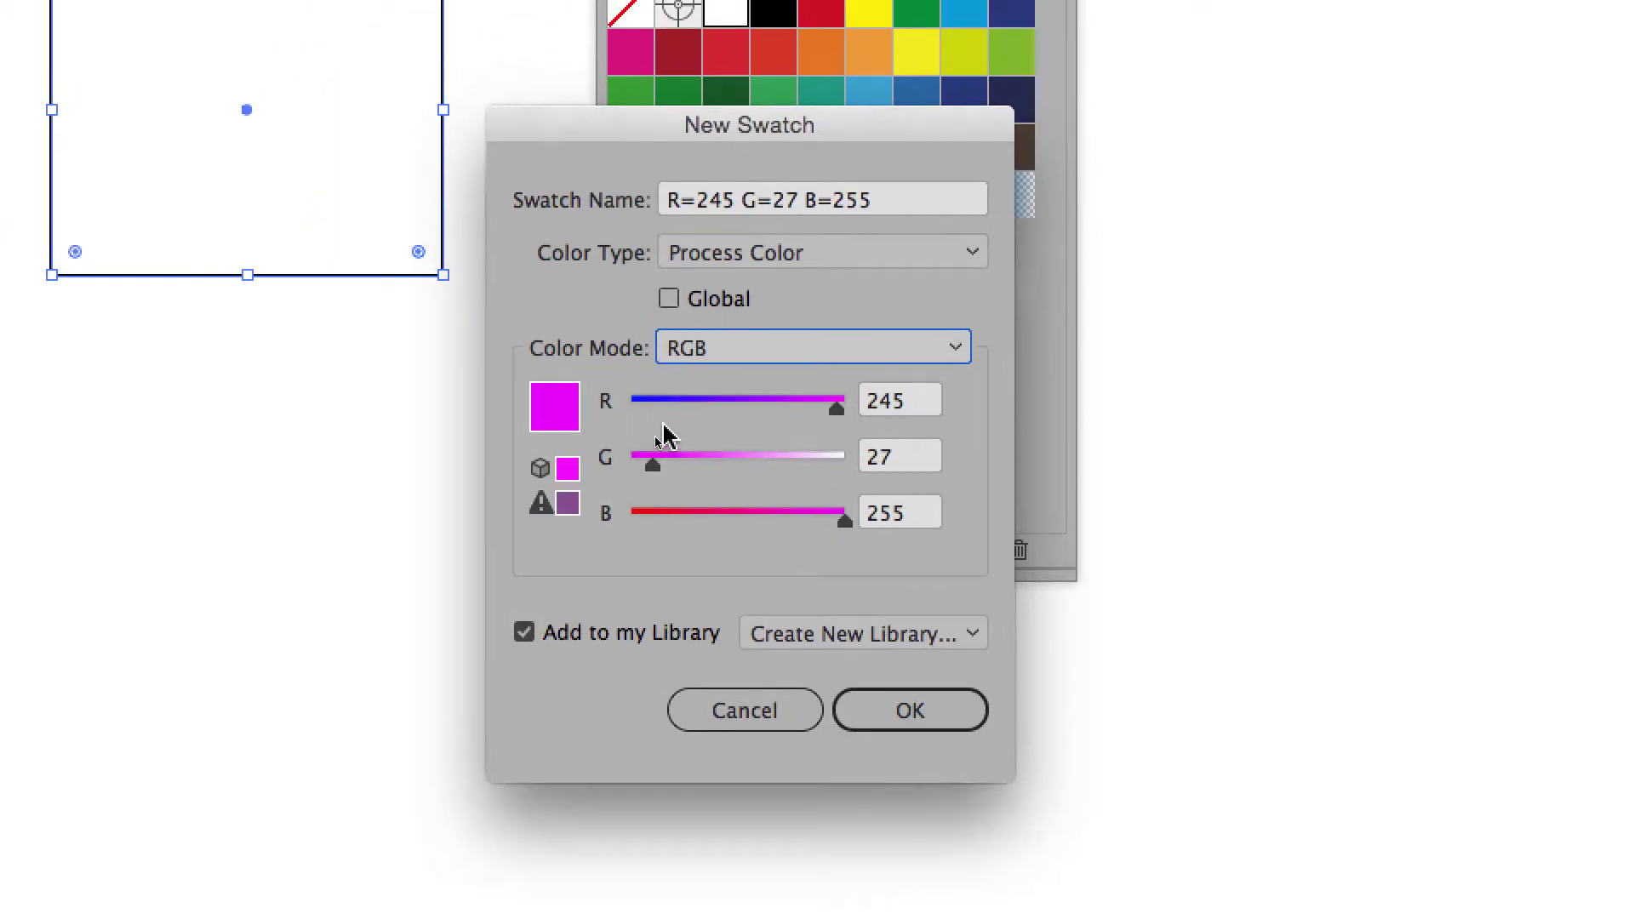
- Mix a bright cyan with R=40 G=254 B=255 and create the swatch
{"action": "left_click", "coordinate": [633, 344]}
{"action": "left_click_drag", "start_coordinate": [654, 477], "coordinate": [844, 479]}
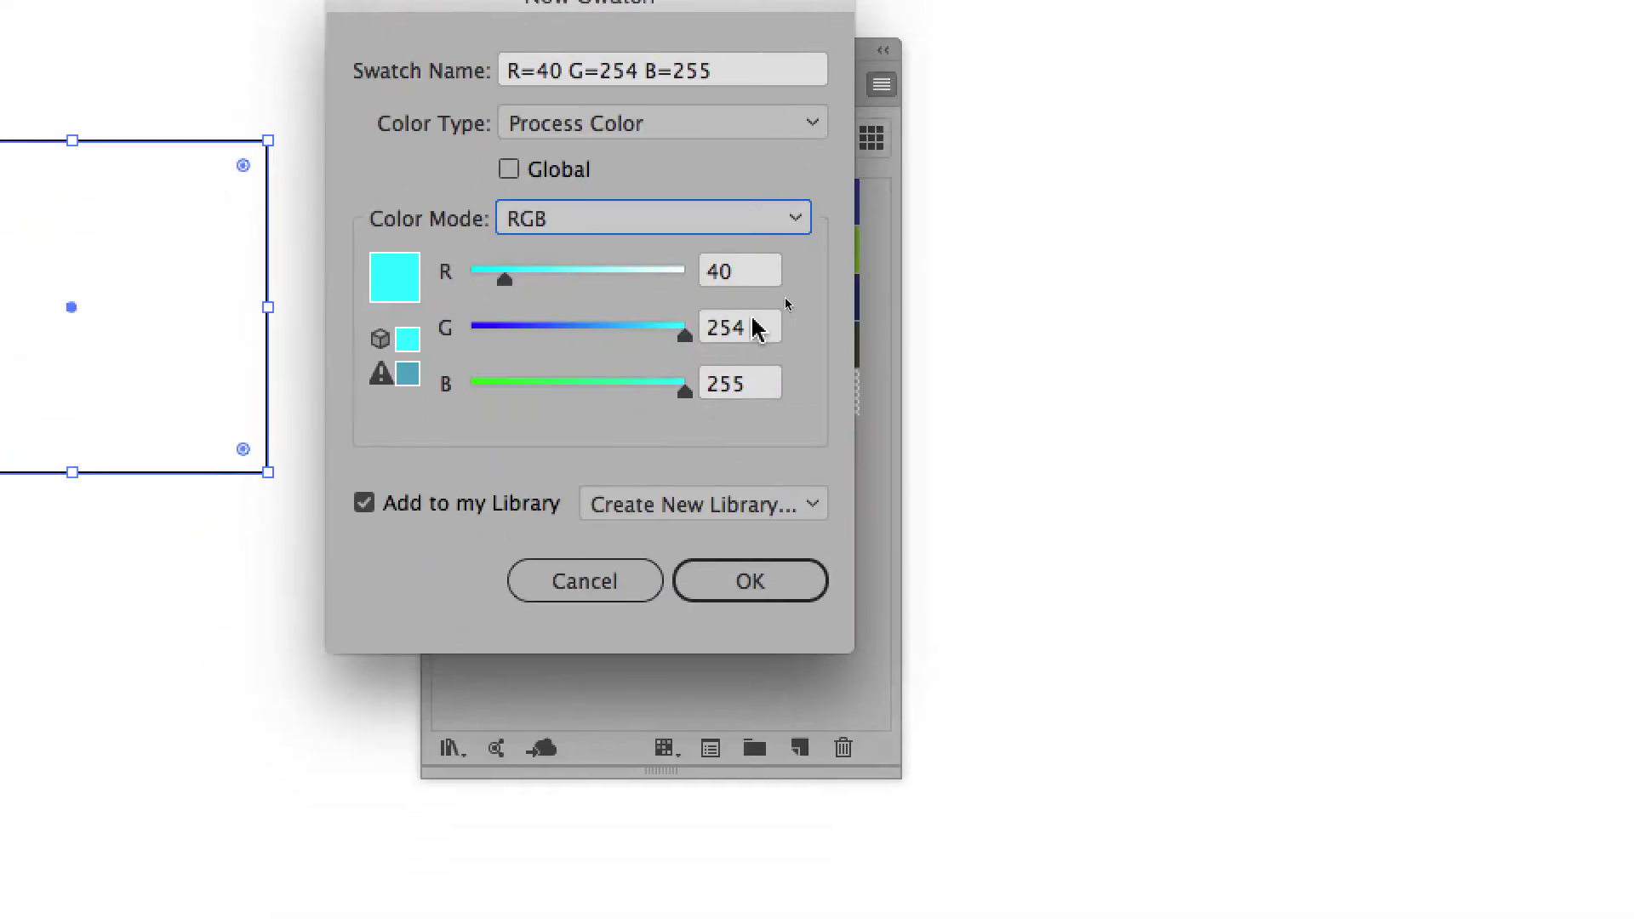
{"action": "left_click", "coordinate": [751, 581]}
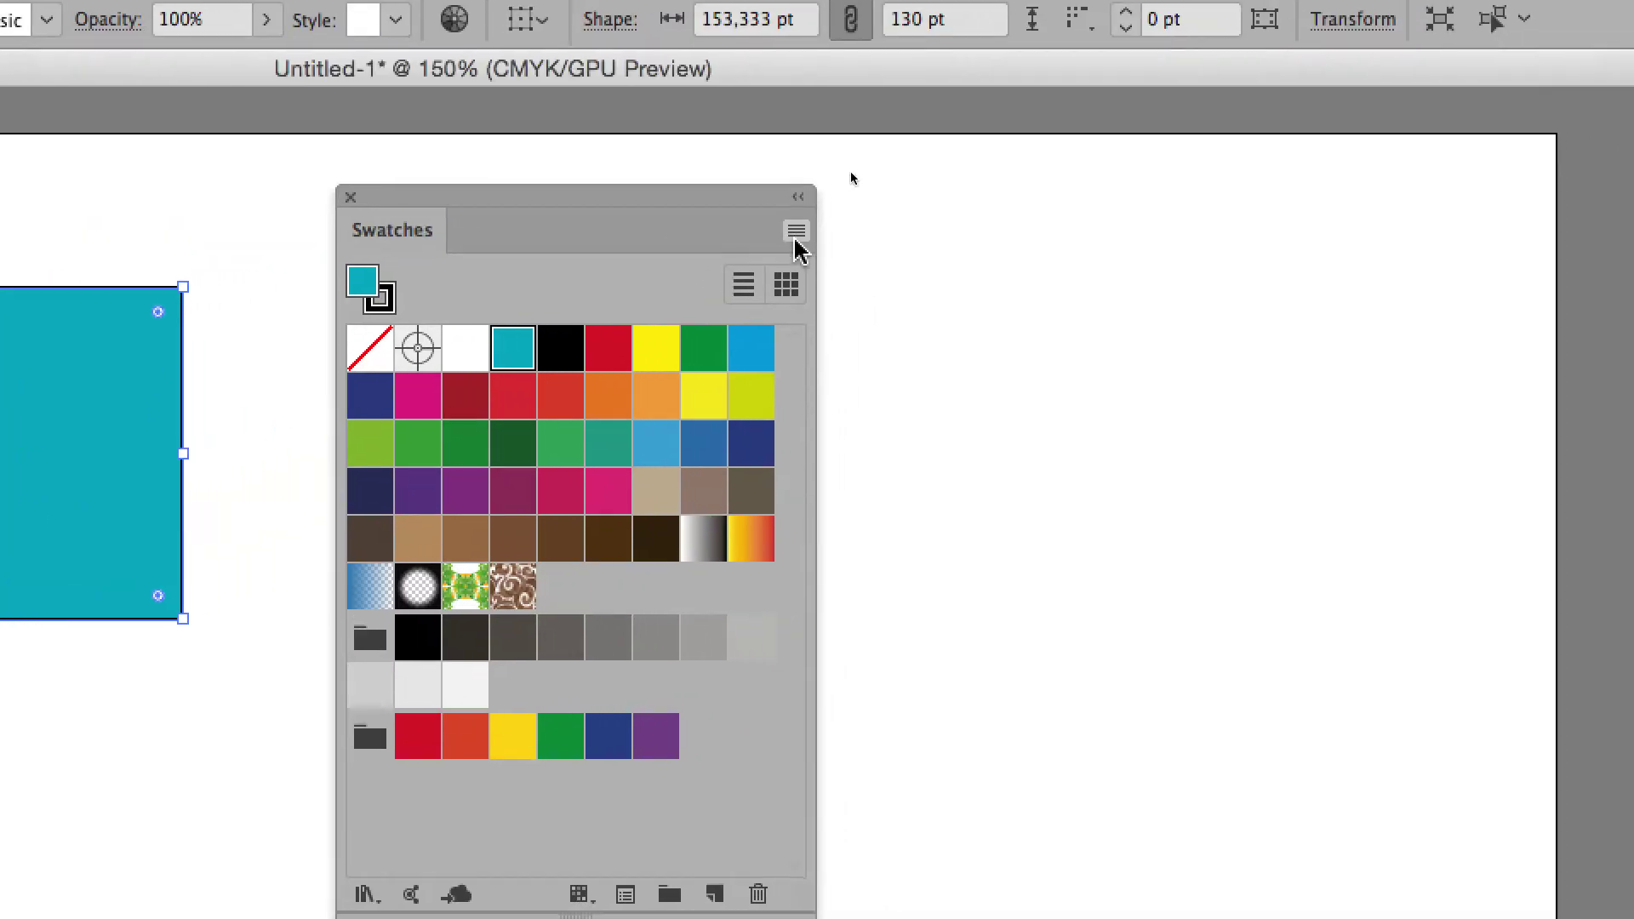
- Start another new swatch from the teal fill and switch its color mode from CMYK to RGB
{"action": "left_click", "coordinate": [1219, 95]}
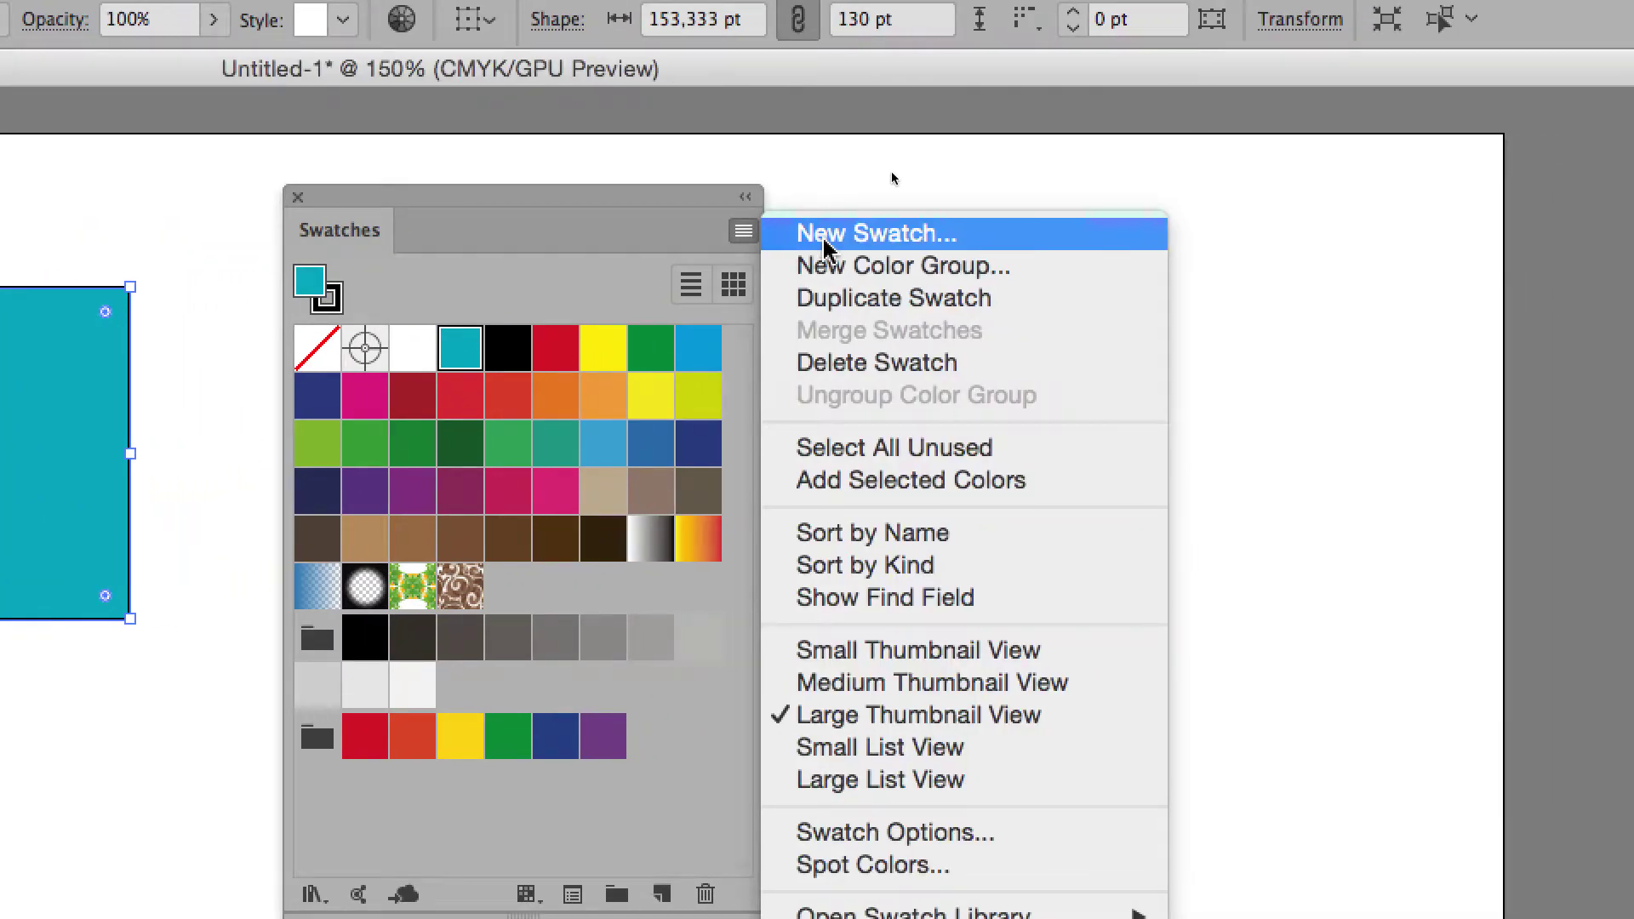
{"action": "left_click", "coordinate": [823, 247]}
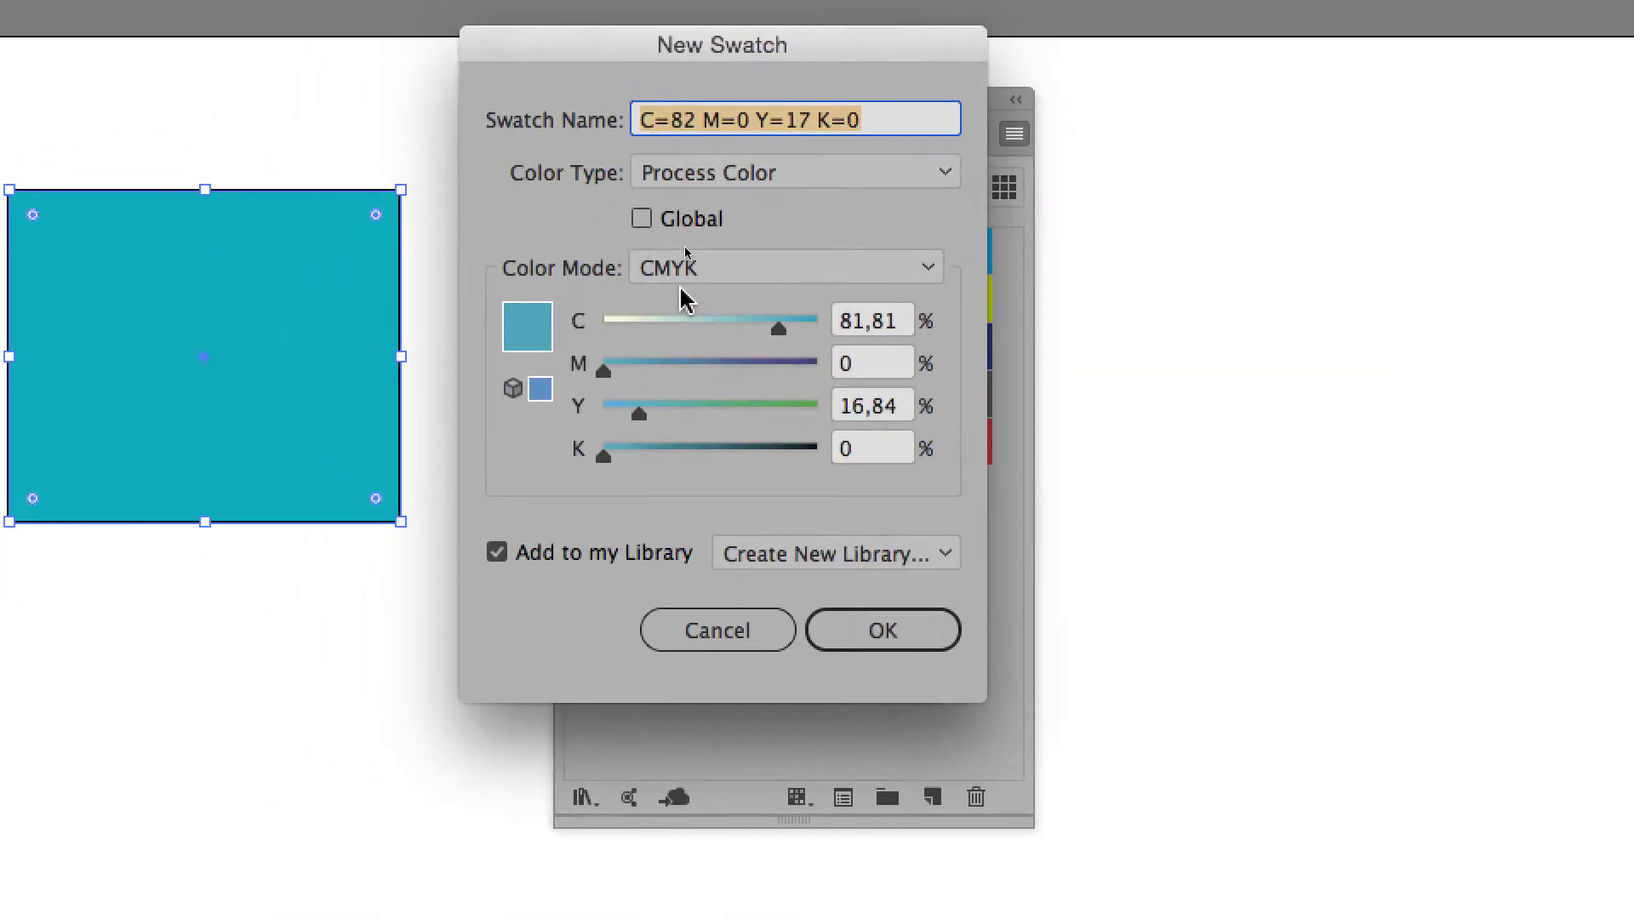
{"action": "left_click", "coordinate": [684, 271]}
{"action": "left_click", "coordinate": [678, 345]}
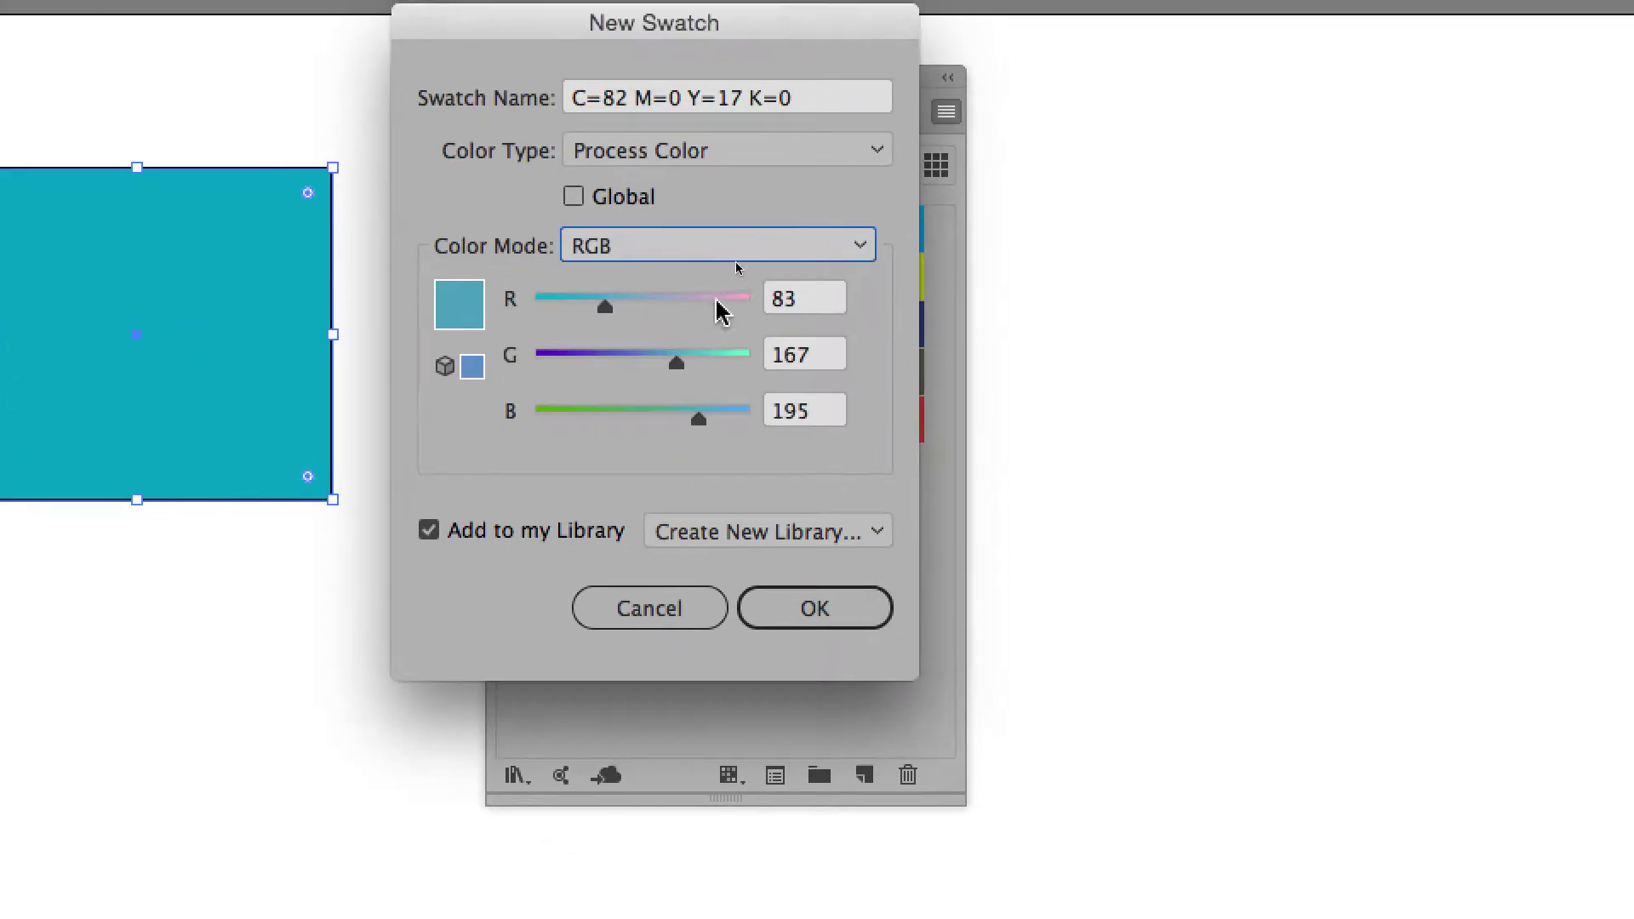
- Mix a vivid magenta with R=236 G=2 B=242 and create the swatch
{"action": "left_click_drag", "start_coordinate": [717, 301], "coordinate": [732, 299]}
{"action": "left_click_drag", "start_coordinate": [632, 358], "coordinate": [554, 364]}
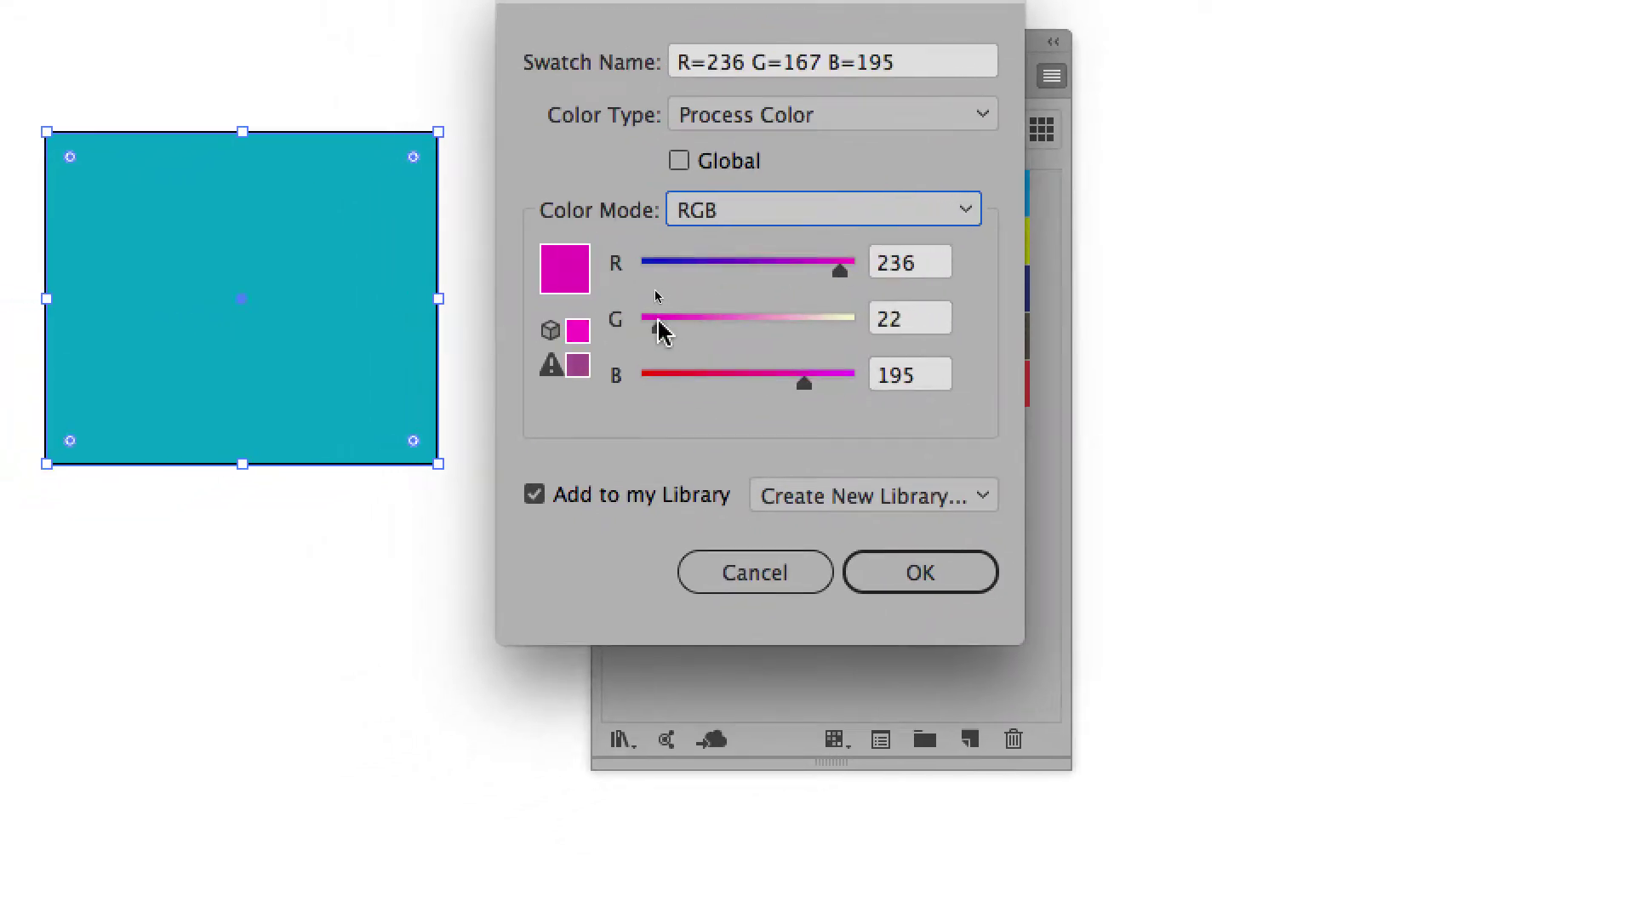
{"action": "left_click_drag", "start_coordinate": [661, 332], "coordinate": [656, 328]}
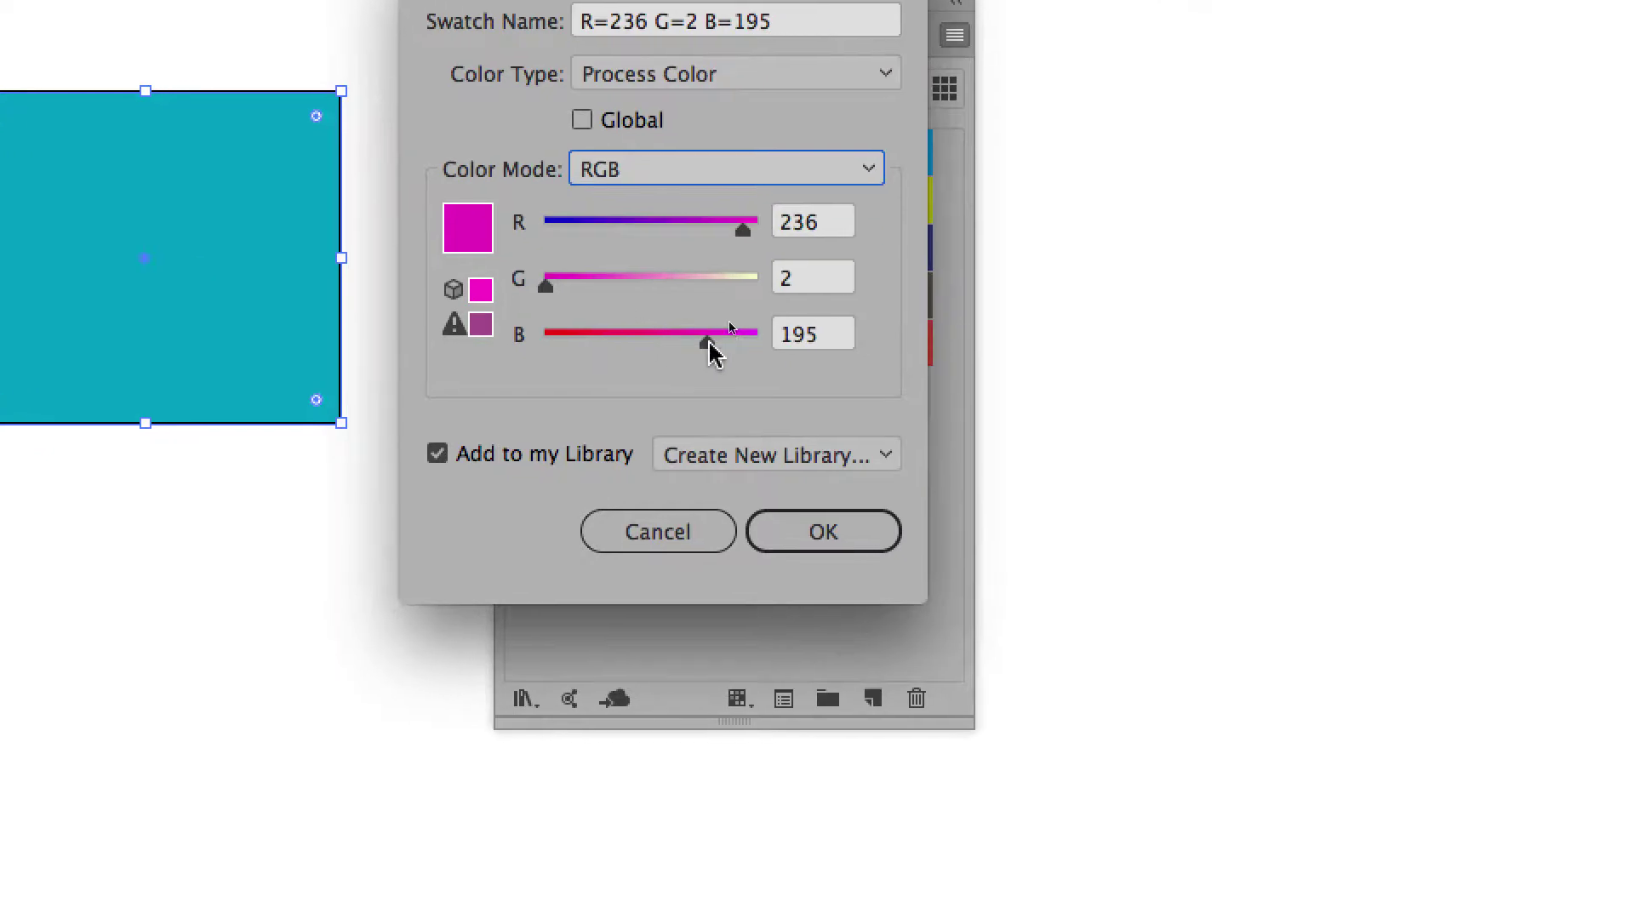
{"action": "left_click_drag", "start_coordinate": [805, 386], "coordinate": [834, 396]}
{"action": "left_click_drag", "start_coordinate": [719, 345], "coordinate": [731, 340]}
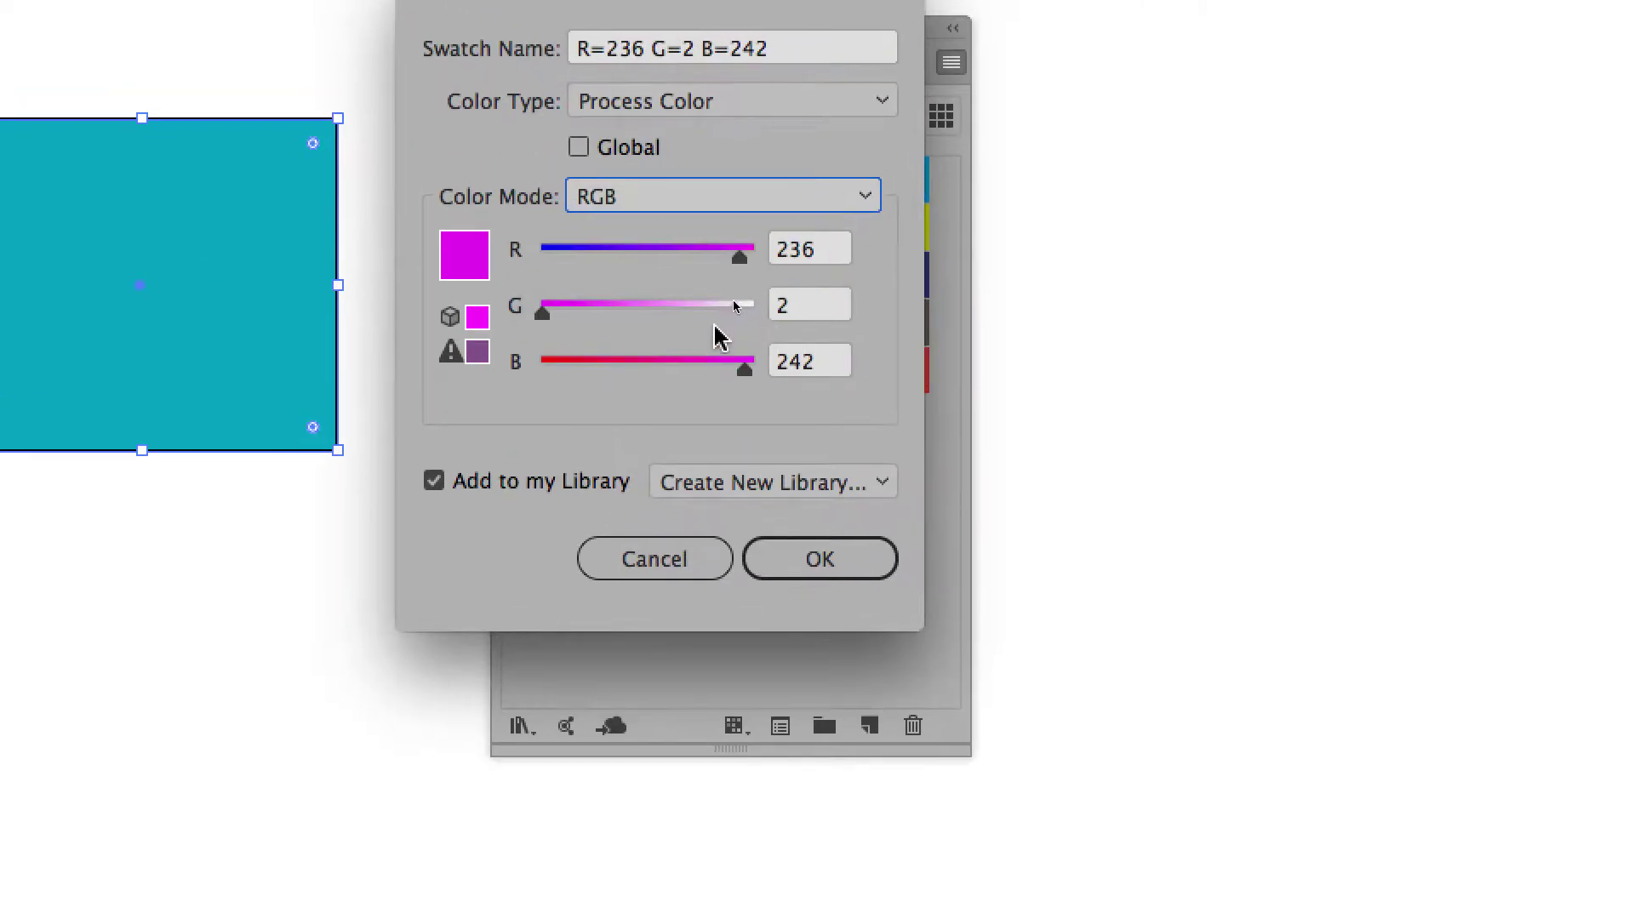
{"action": "left_click", "coordinate": [847, 498]}
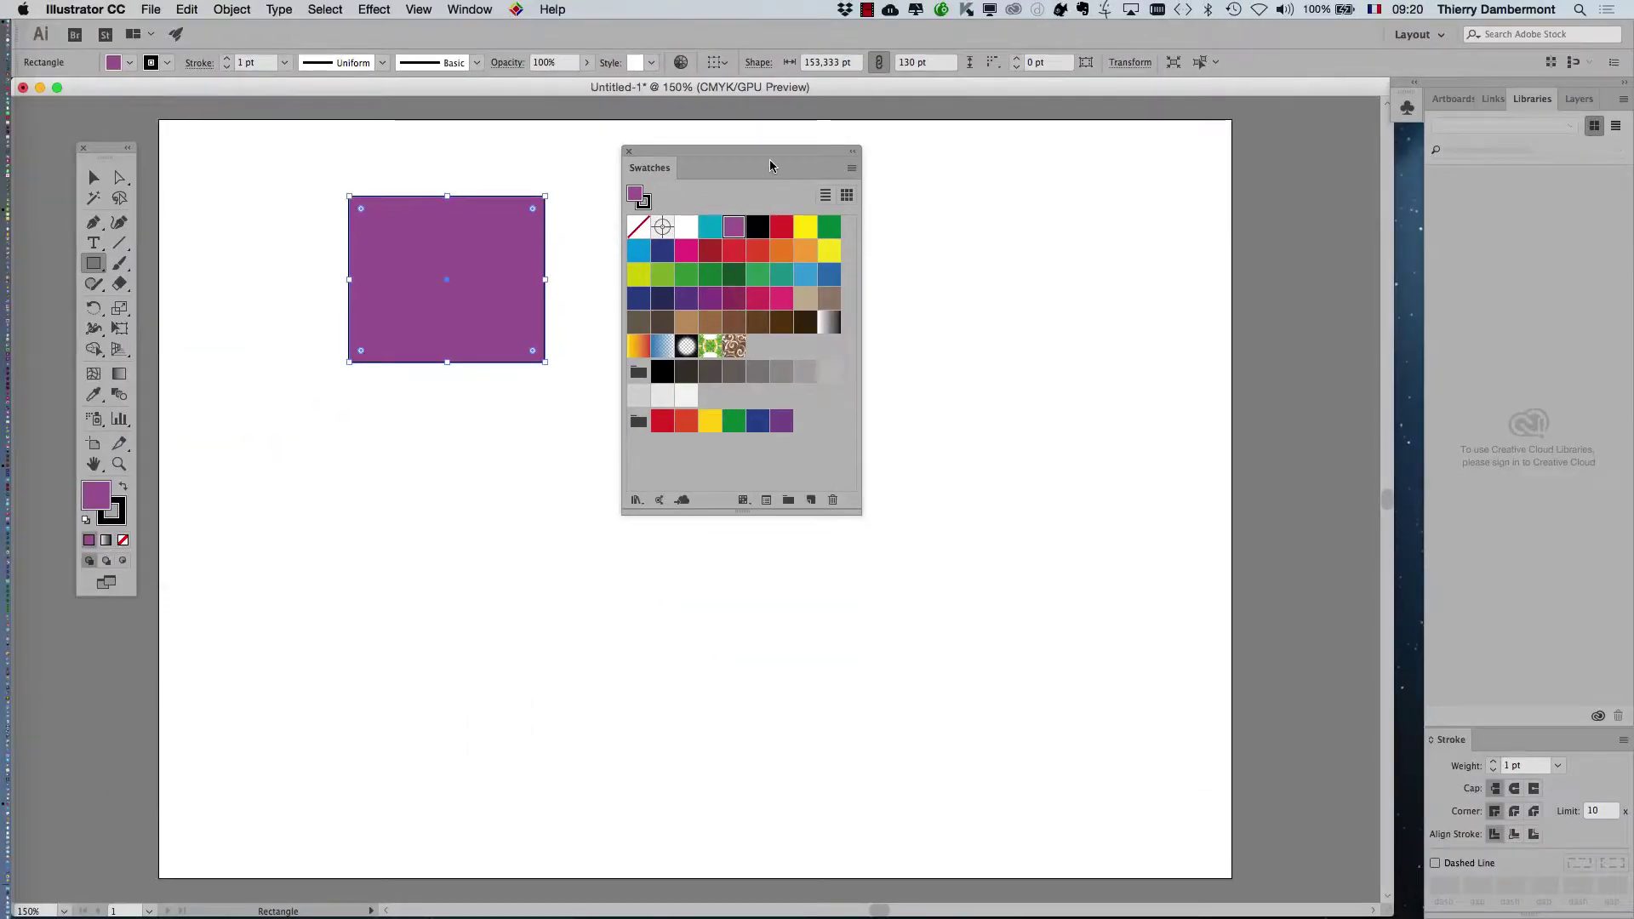
- Move the Swatches panel away from the rectangle and change the document color mode to RGB Color
{"action": "left_click_drag", "start_coordinate": [769, 163], "coordinate": [1203, 195]}
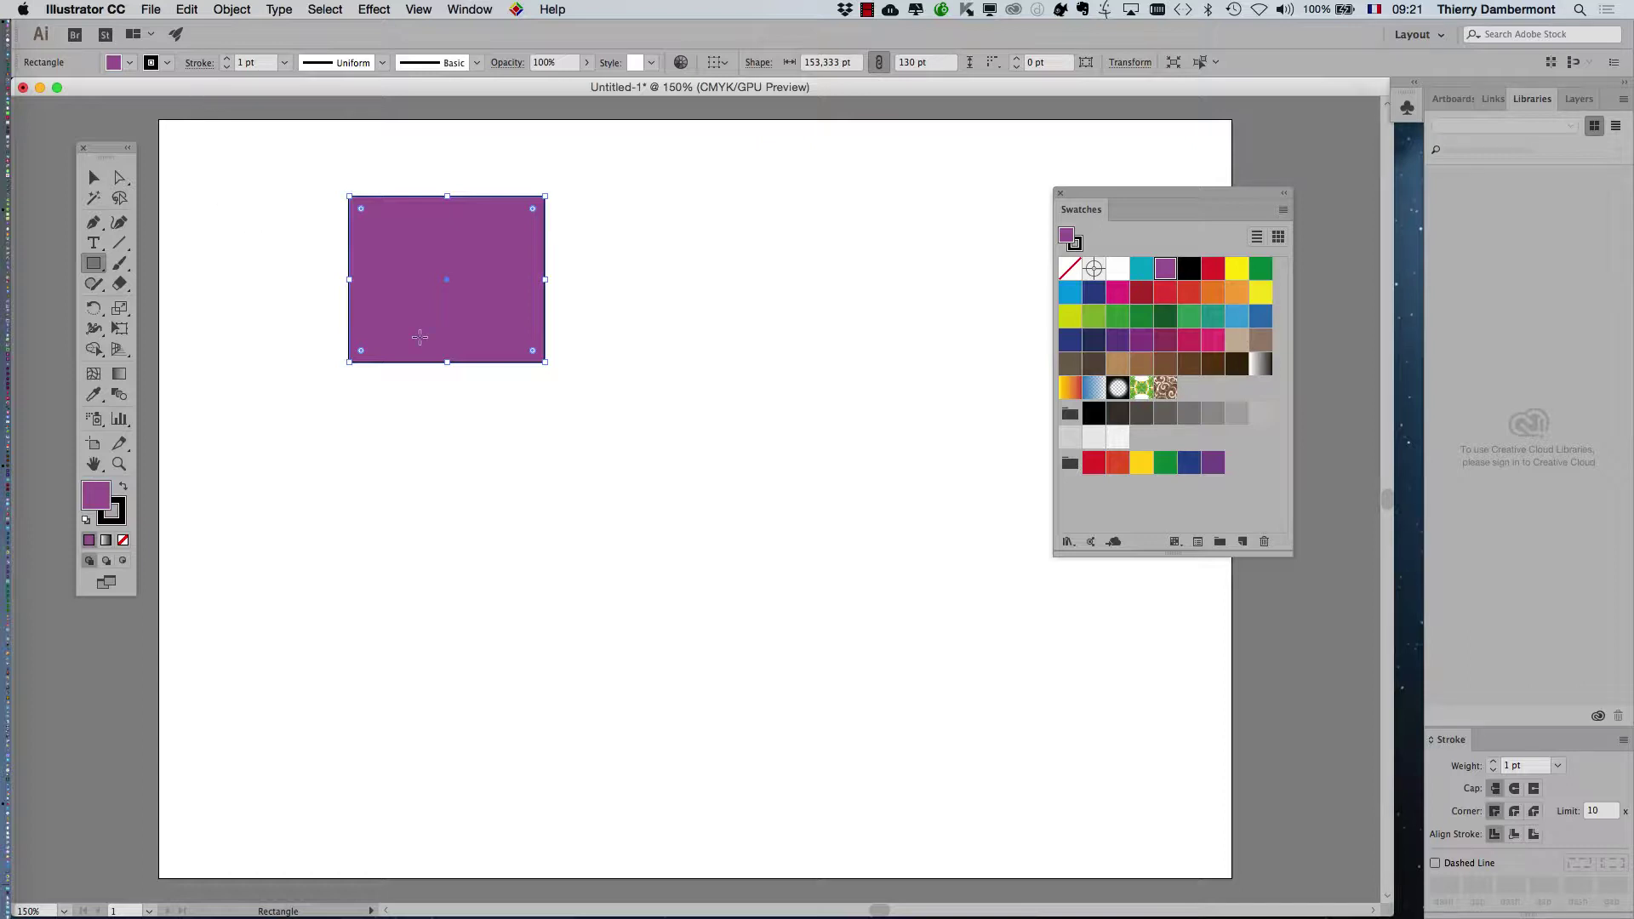
{"action": "left_click", "coordinate": [177, 8]}
{"action": "mouse_move", "coordinate": [151, 10]}
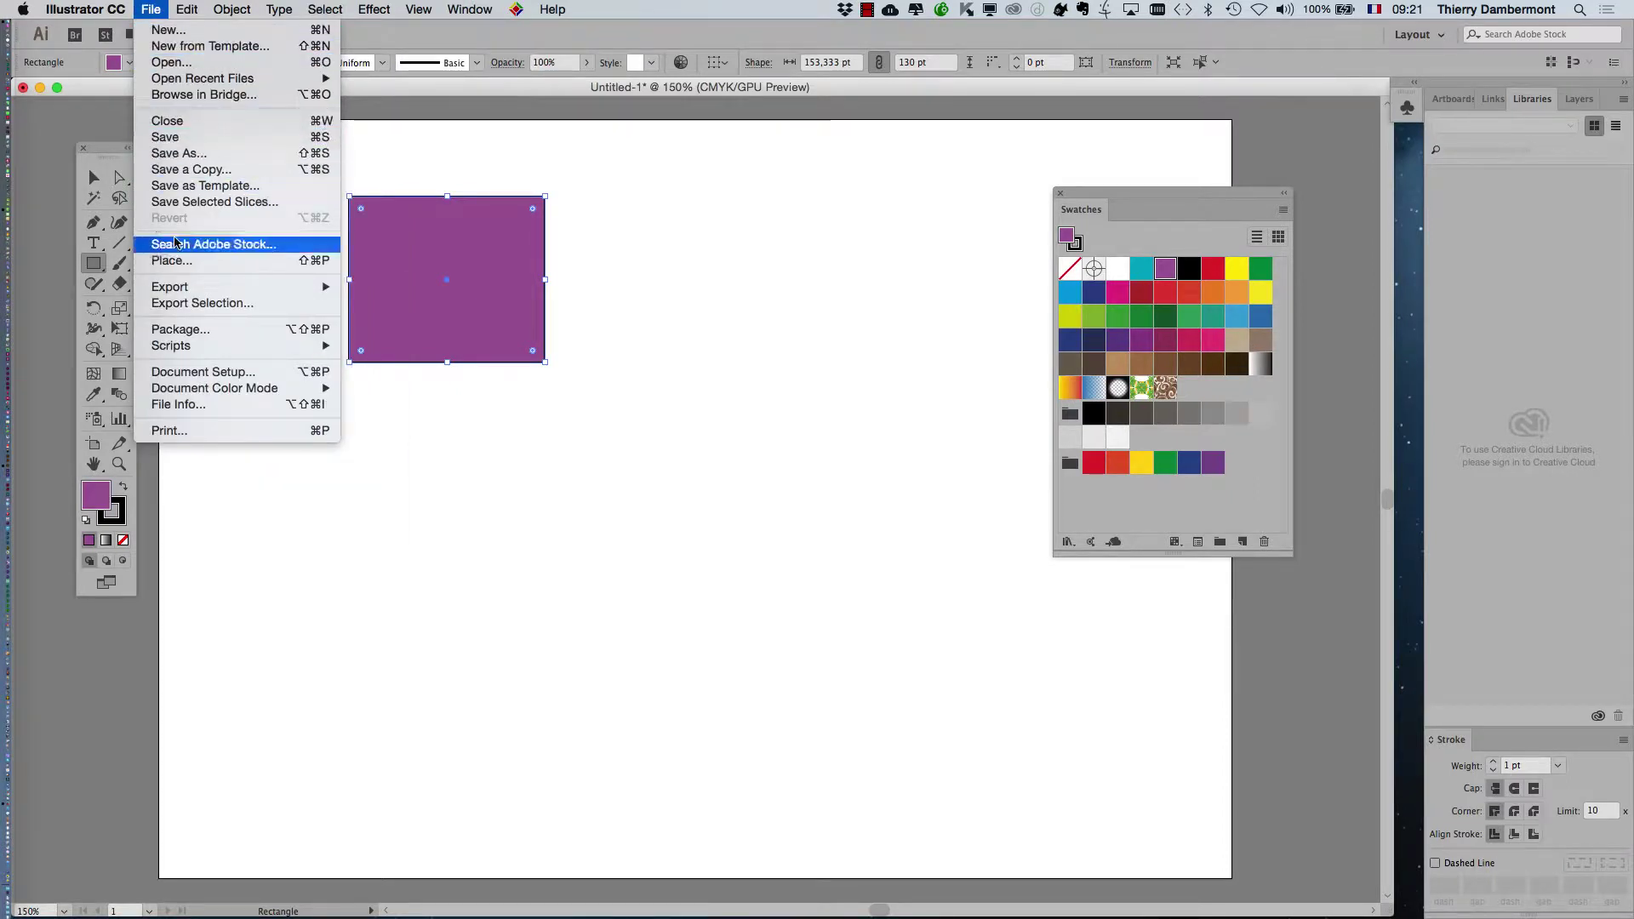
{"action": "mouse_move", "coordinate": [200, 391]}
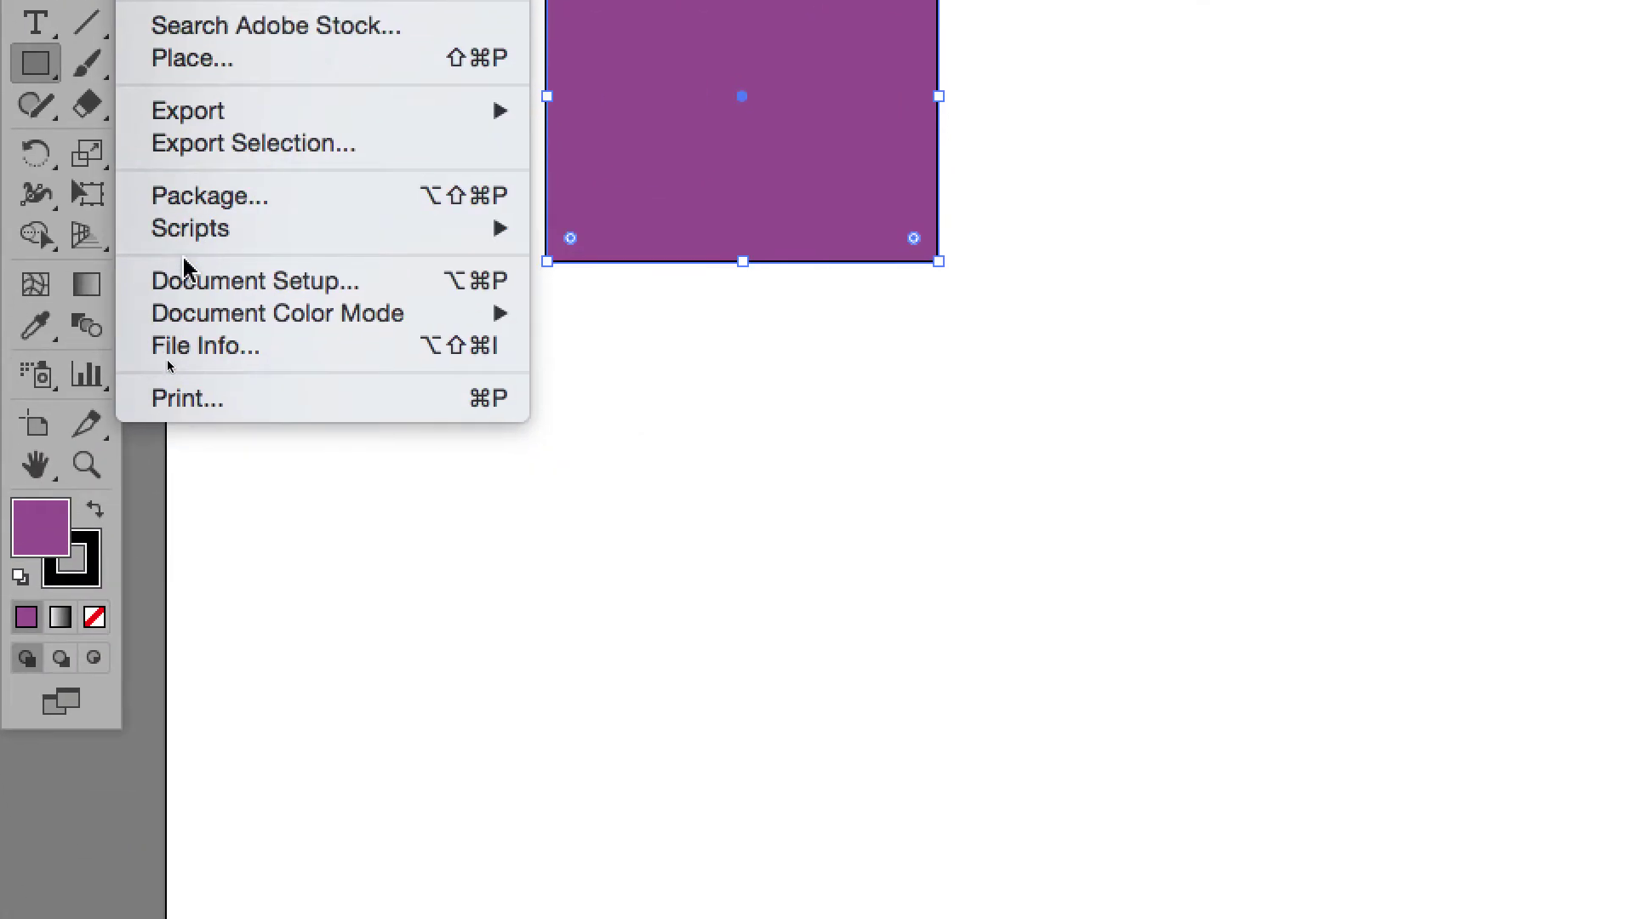
{"action": "mouse_move", "coordinate": [381, 290]}
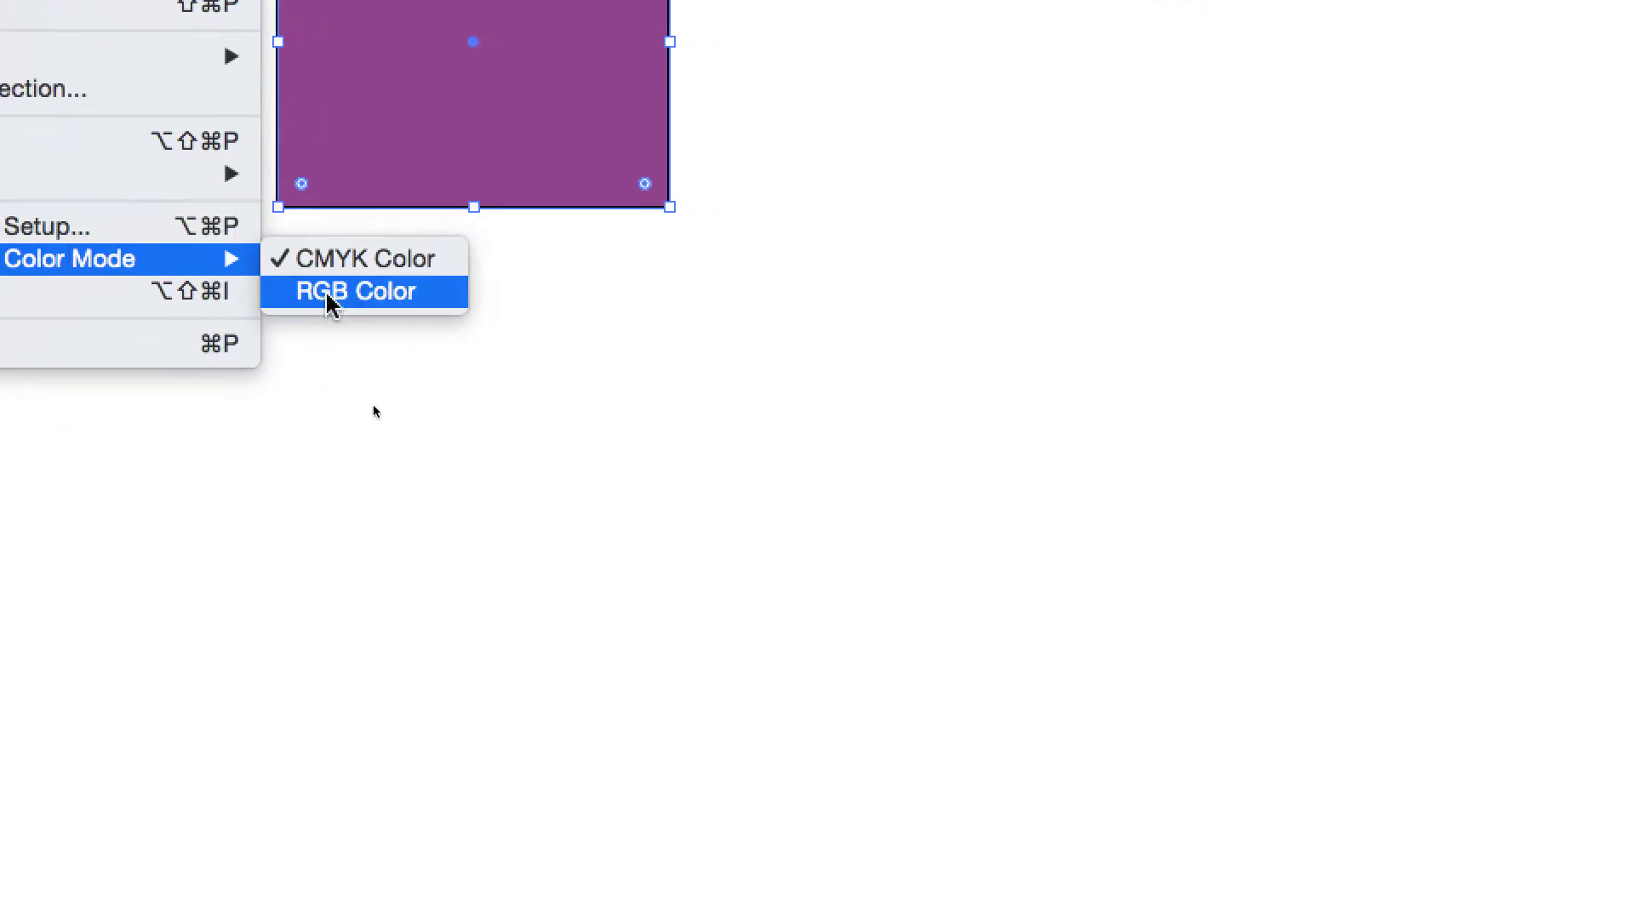
{"action": "left_click", "coordinate": [594, 328]}
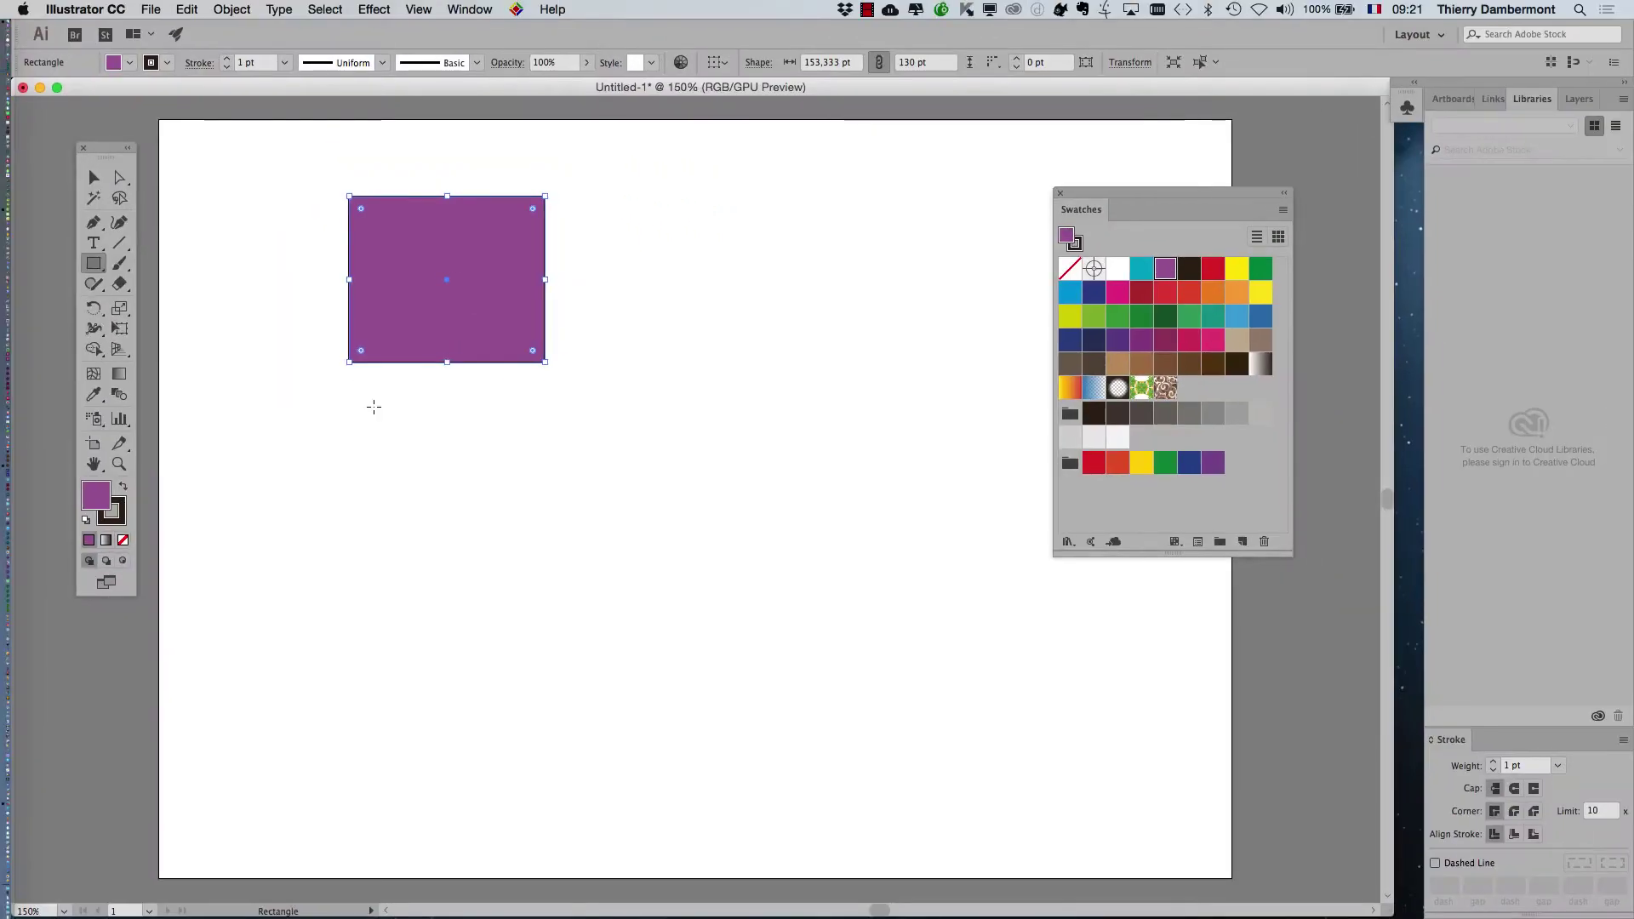
- Bring the Swatches panel back near the rectangle and create a bright pink swatch with R=240 G=9 B=150
{"action": "left_click_drag", "start_coordinate": [1101, 202], "coordinate": [752, 155]}
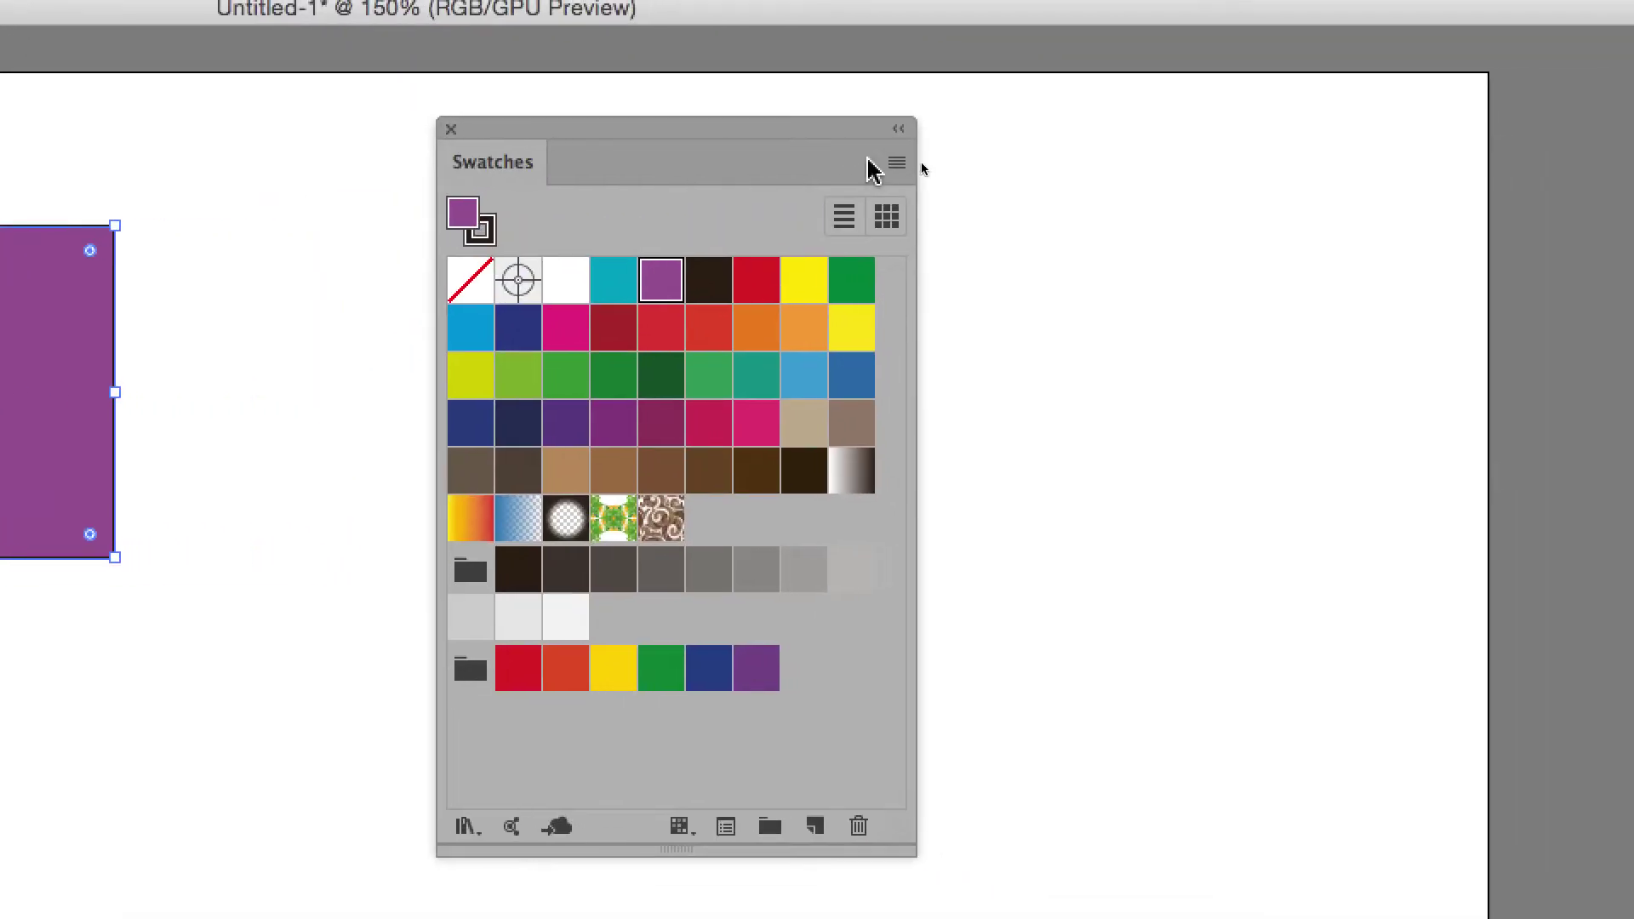
{"action": "left_click", "coordinate": [1010, 171]}
{"action": "left_click", "coordinate": [967, 162]}
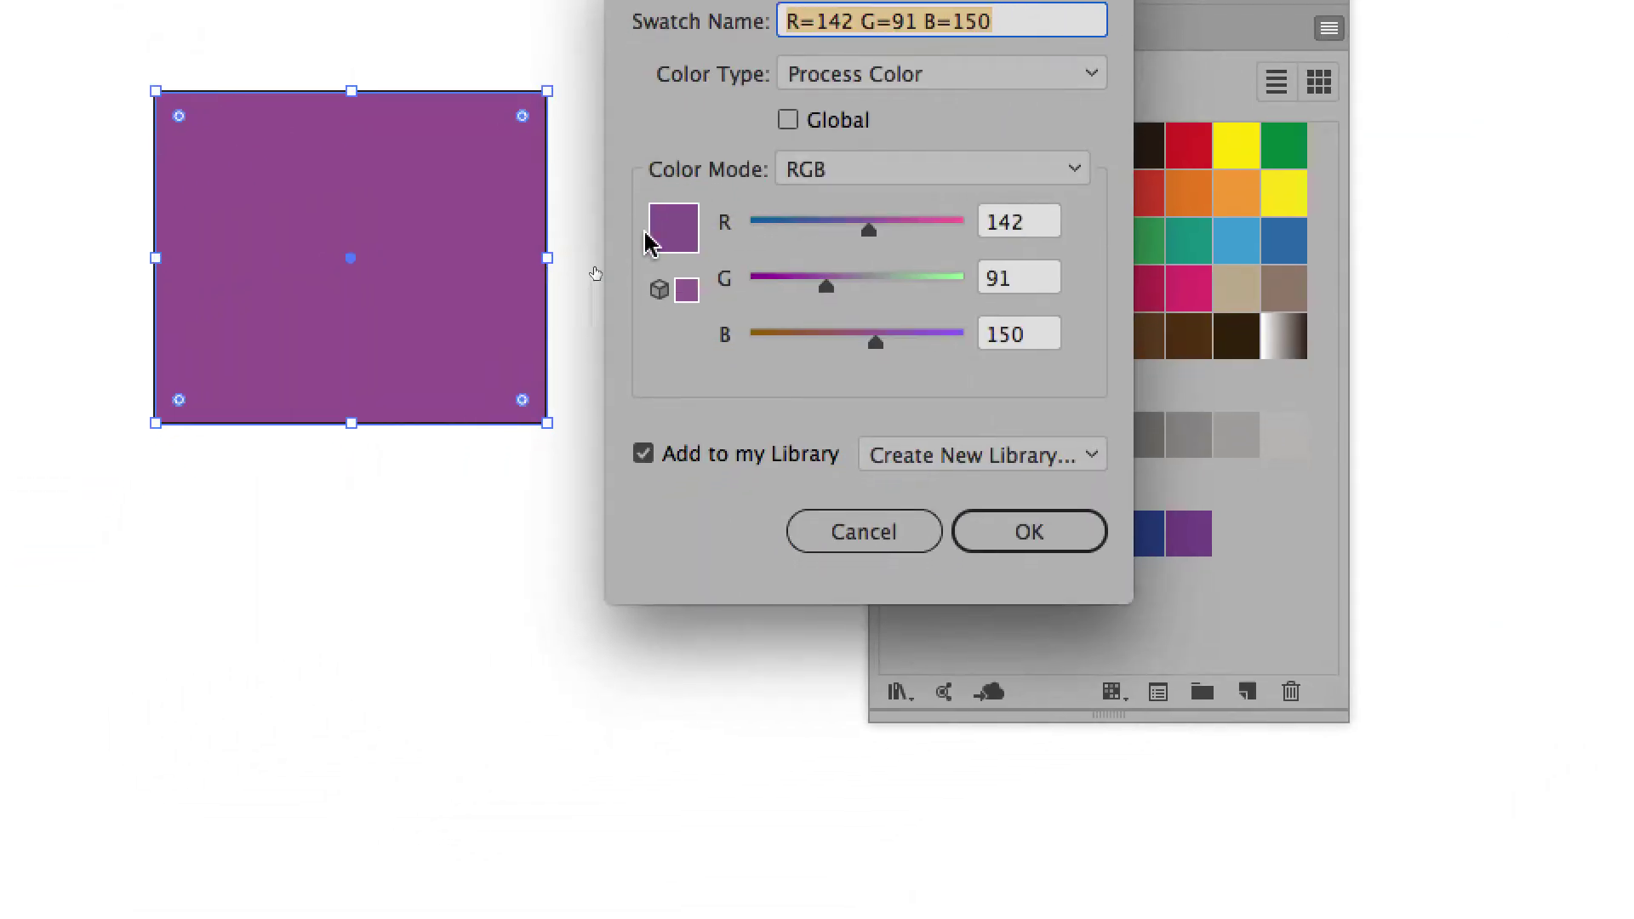
{"action": "left_click", "coordinate": [752, 230]}
{"action": "left_click_drag", "start_coordinate": [734, 289], "coordinate": [559, 289]}
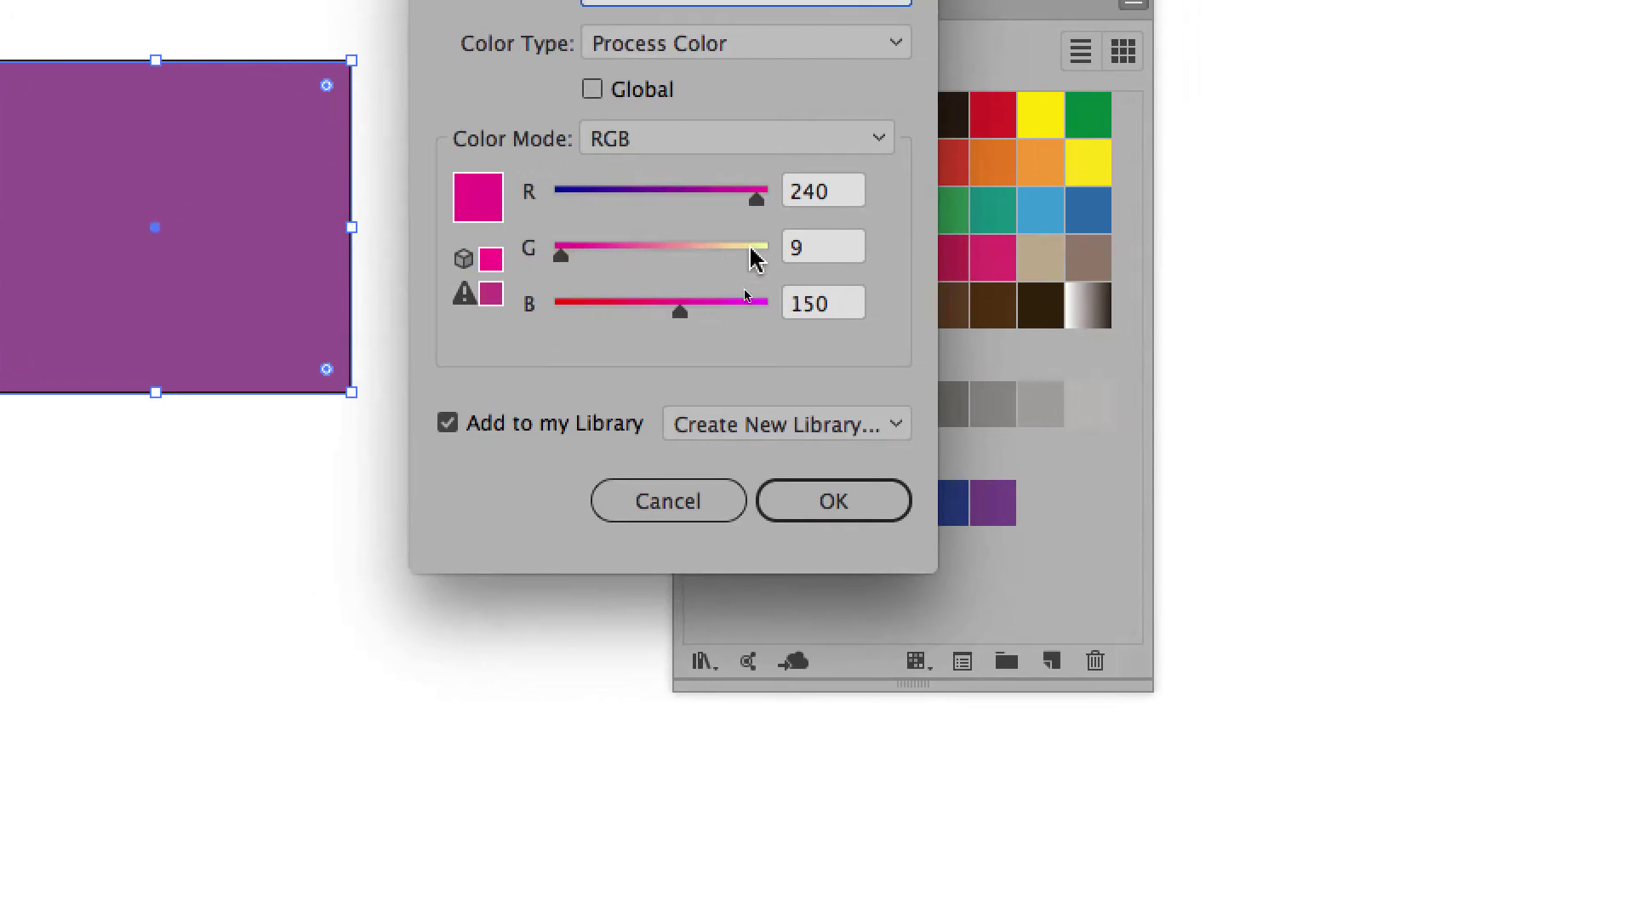
{"action": "left_click", "coordinate": [833, 502]}
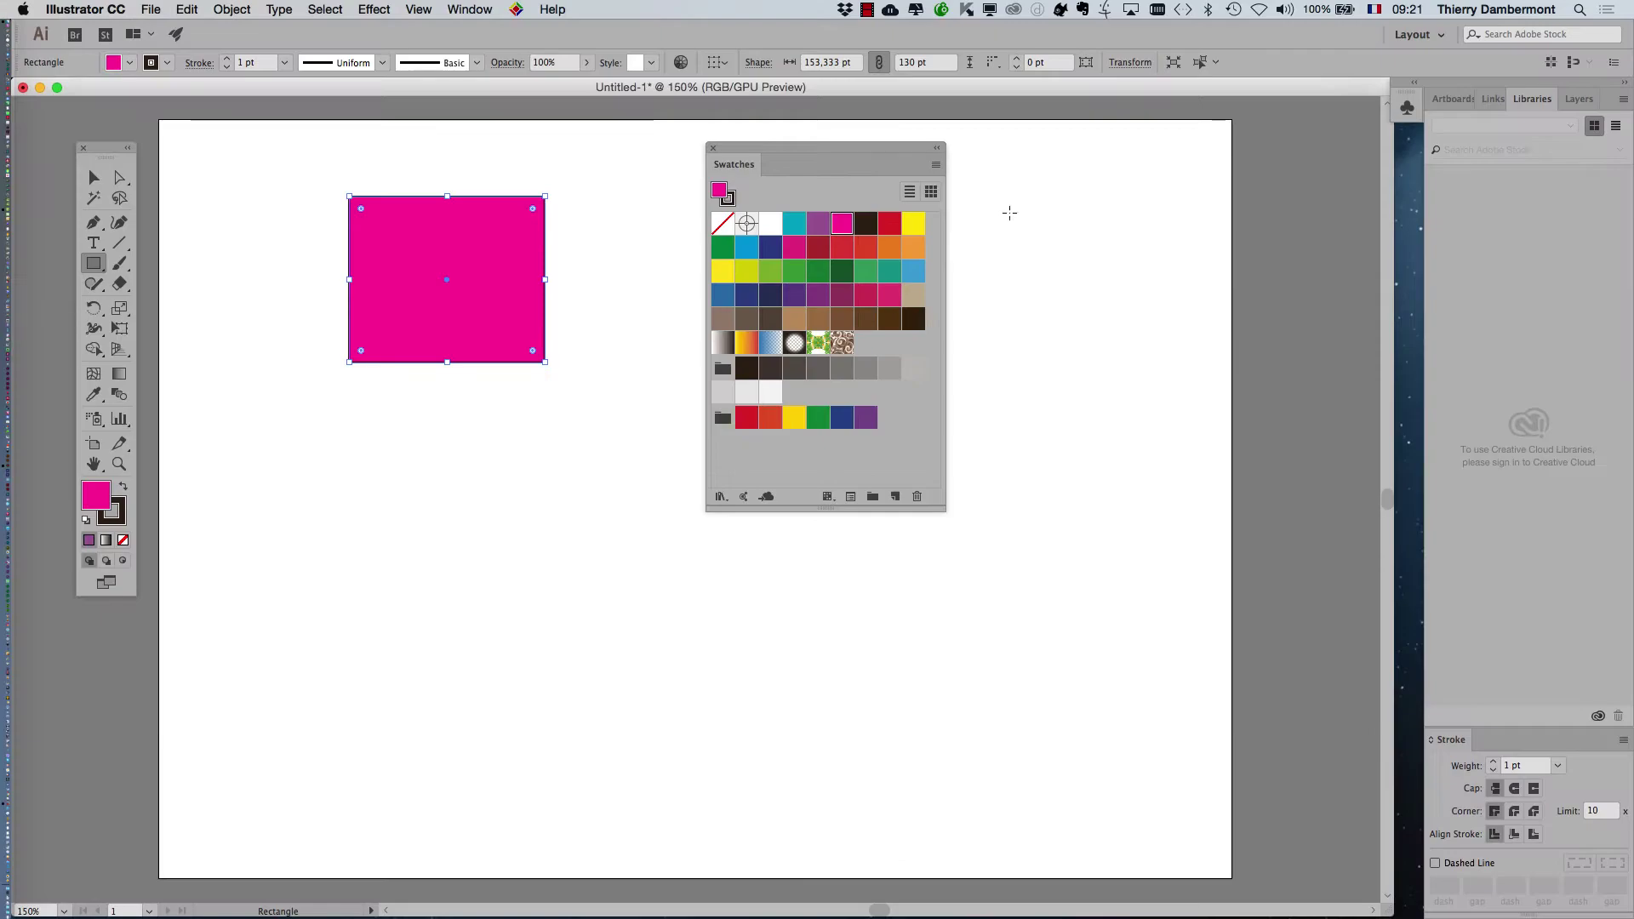
- Create a bright green swatch with R=23 G=245 B=19 and move the Swatches panel farther from the rectangle
{"action": "left_click", "coordinate": [936, 164]}
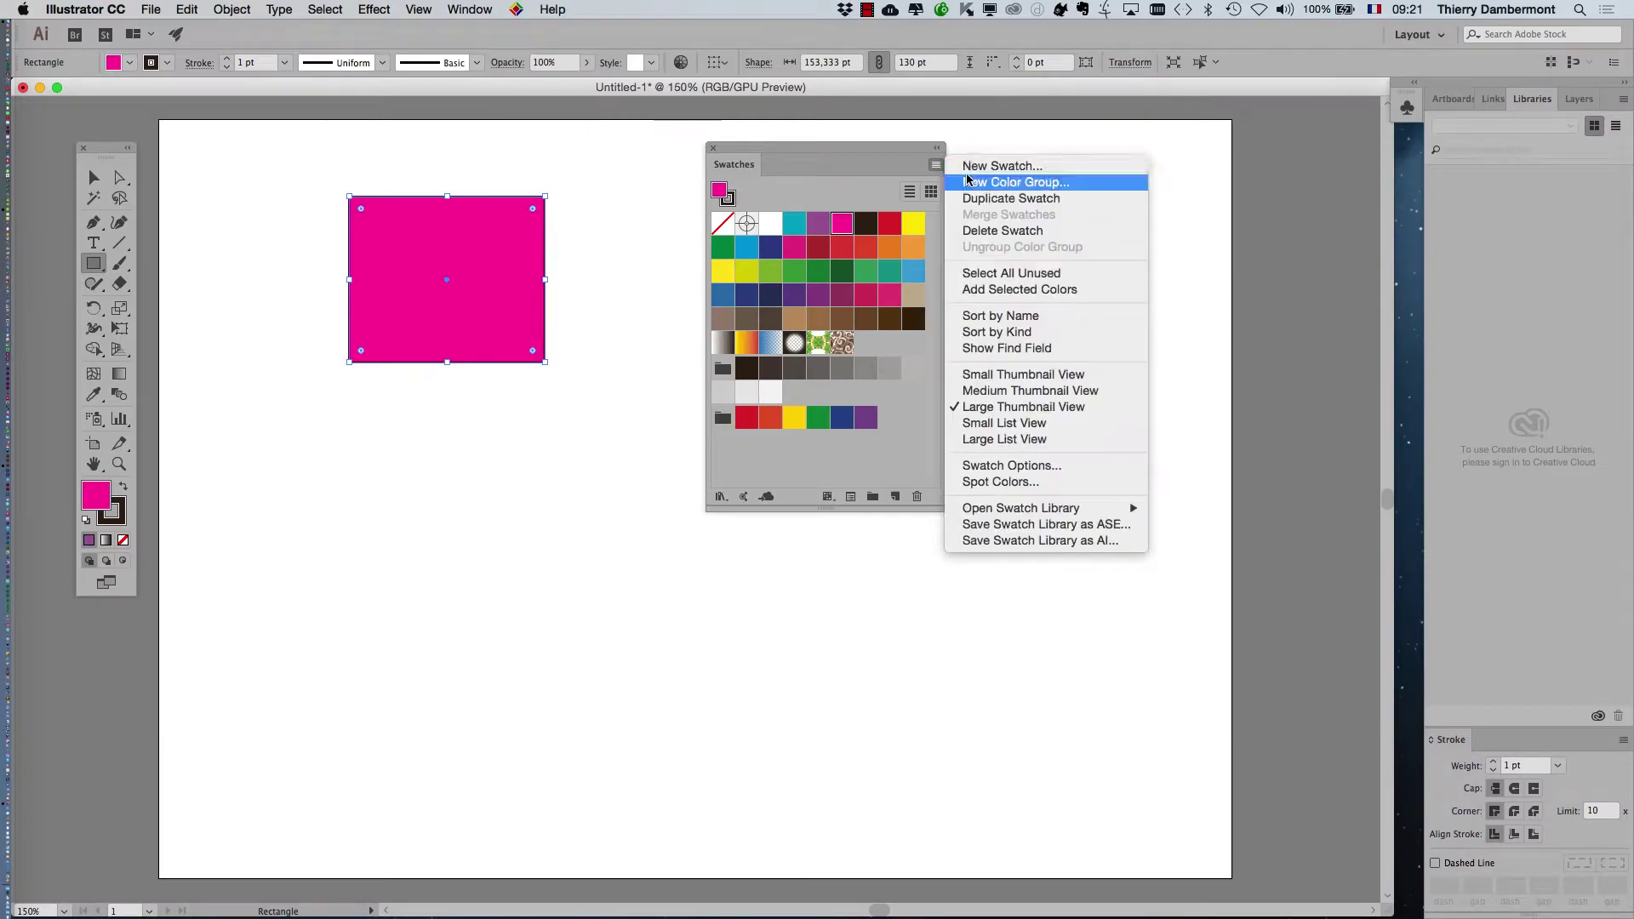
{"action": "left_click", "coordinate": [969, 167]}
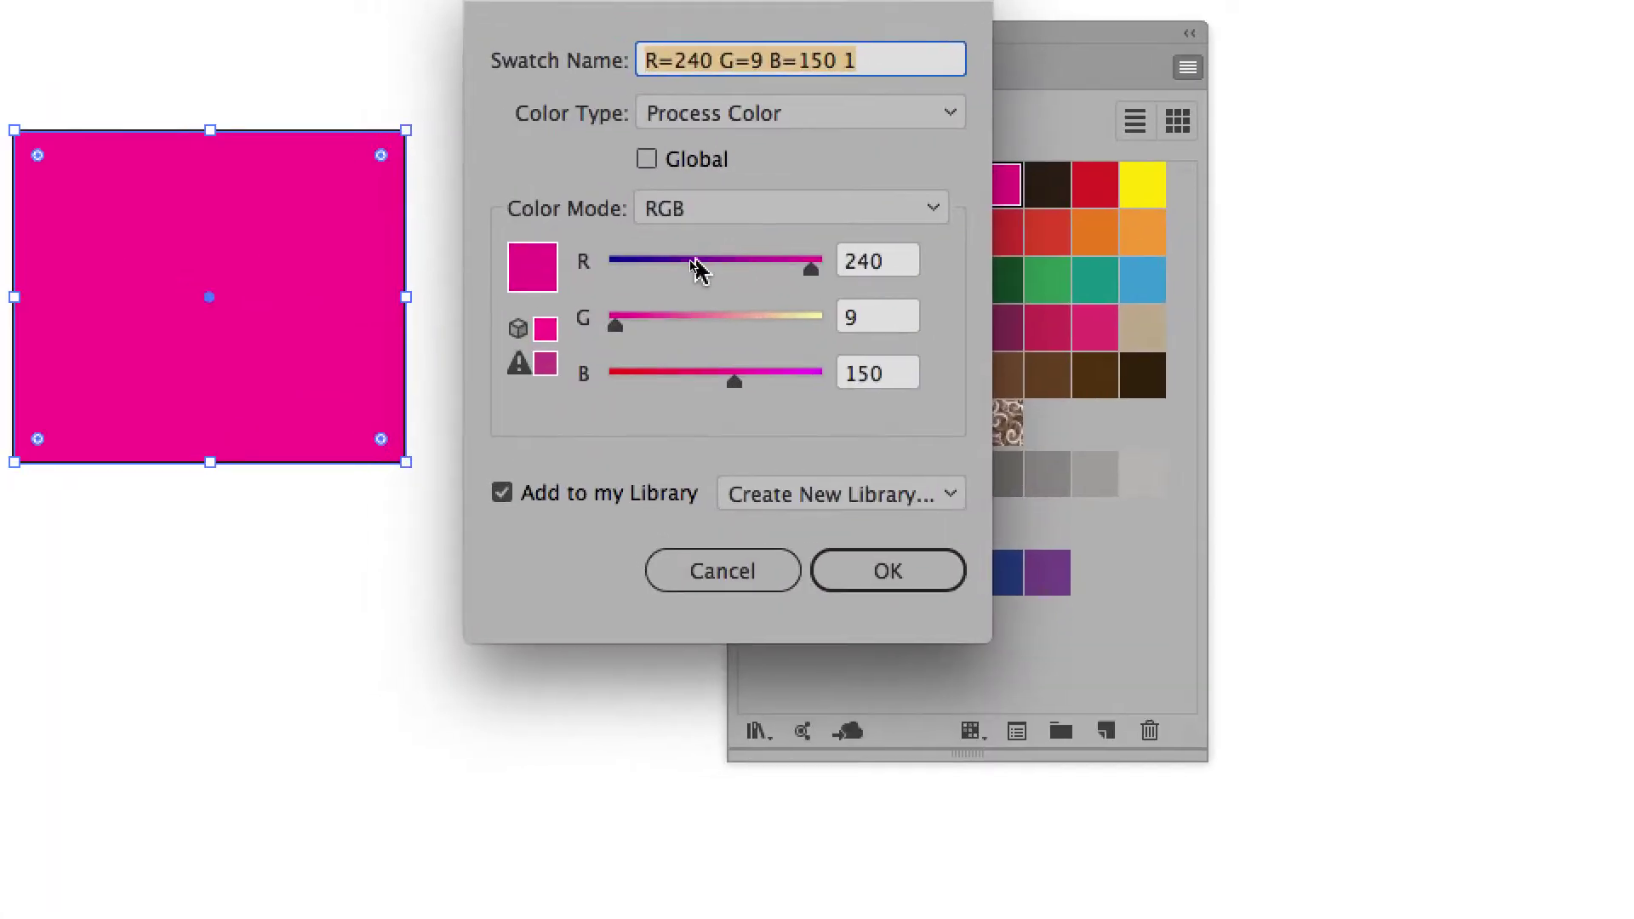
{"action": "left_click", "coordinate": [630, 262]}
{"action": "left_click", "coordinate": [813, 317]}
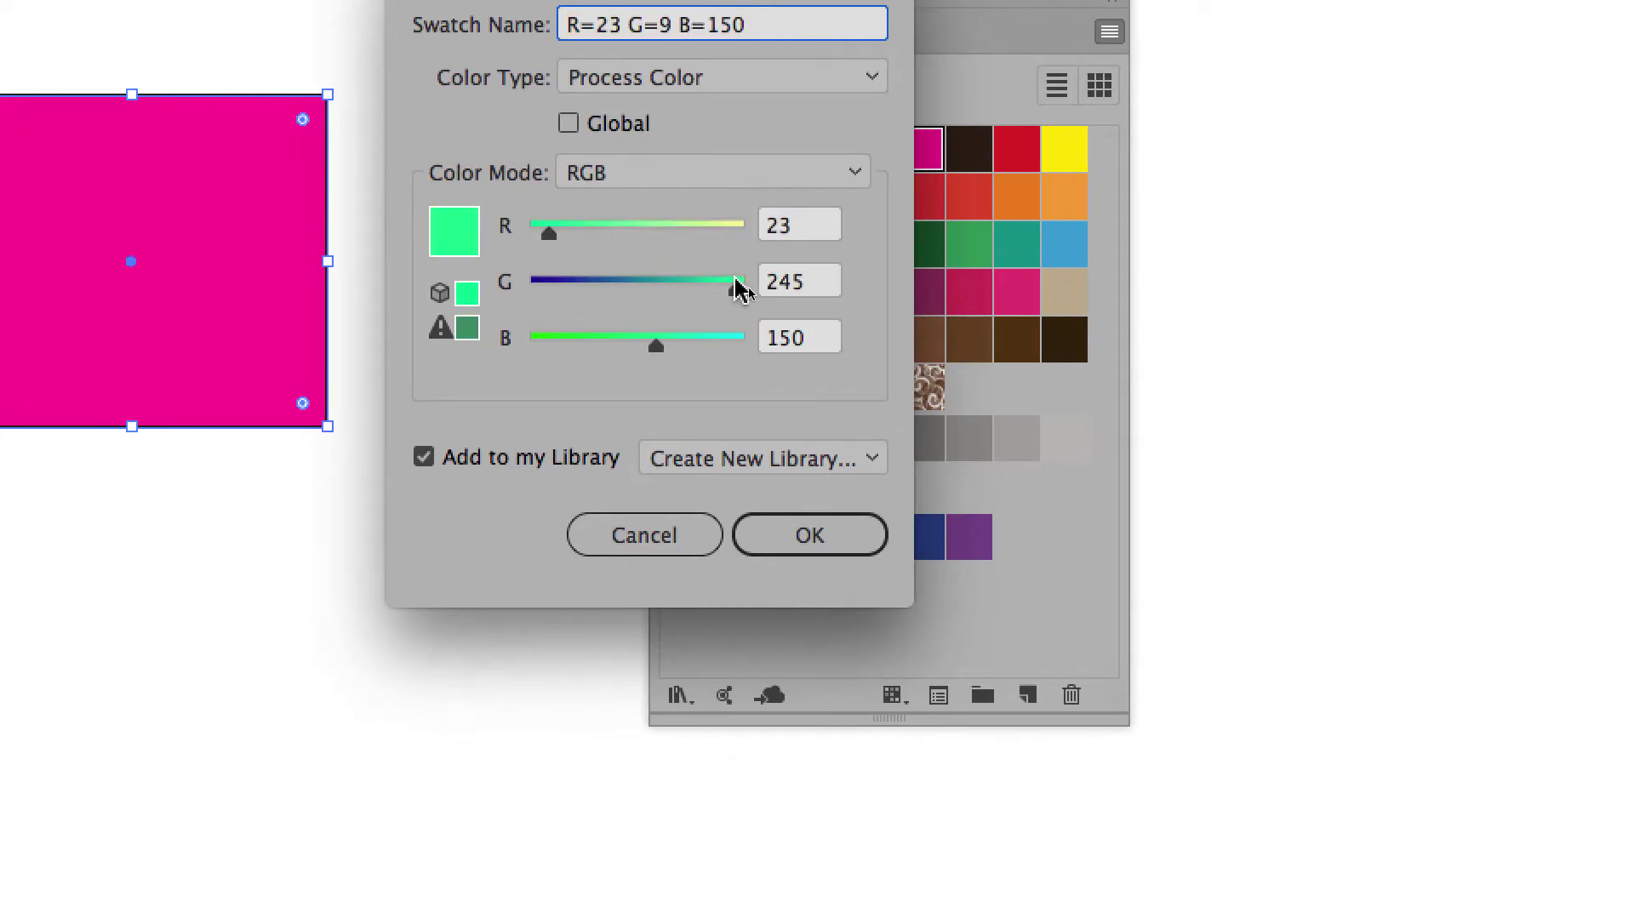
{"action": "left_click", "coordinate": [544, 339]}
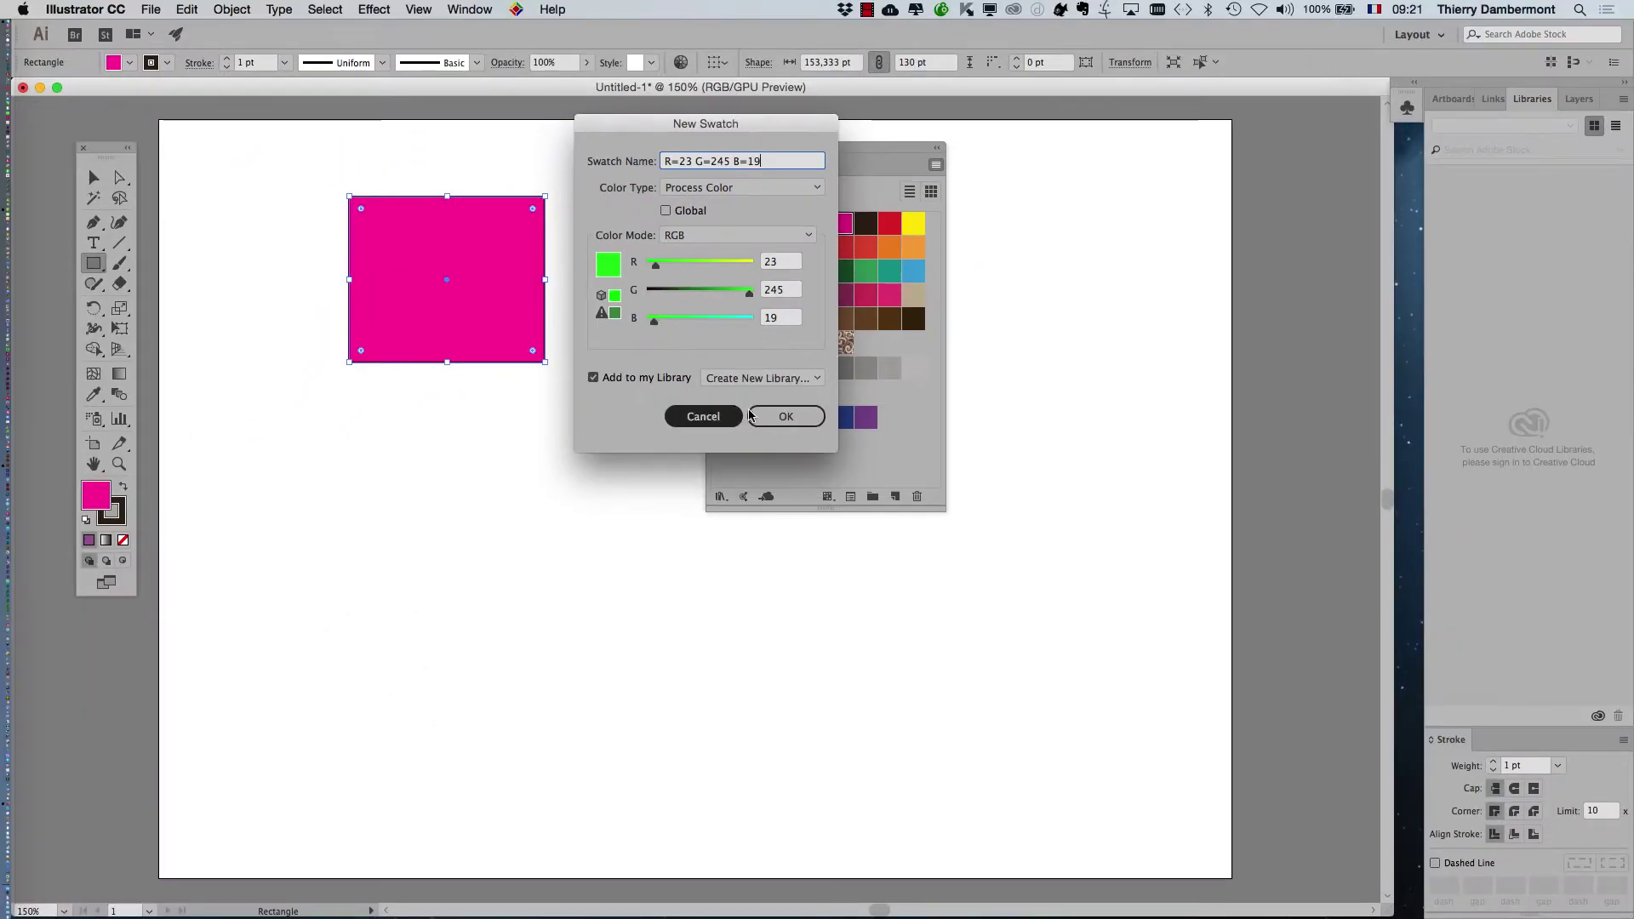
{"action": "left_click", "coordinate": [933, 496]}
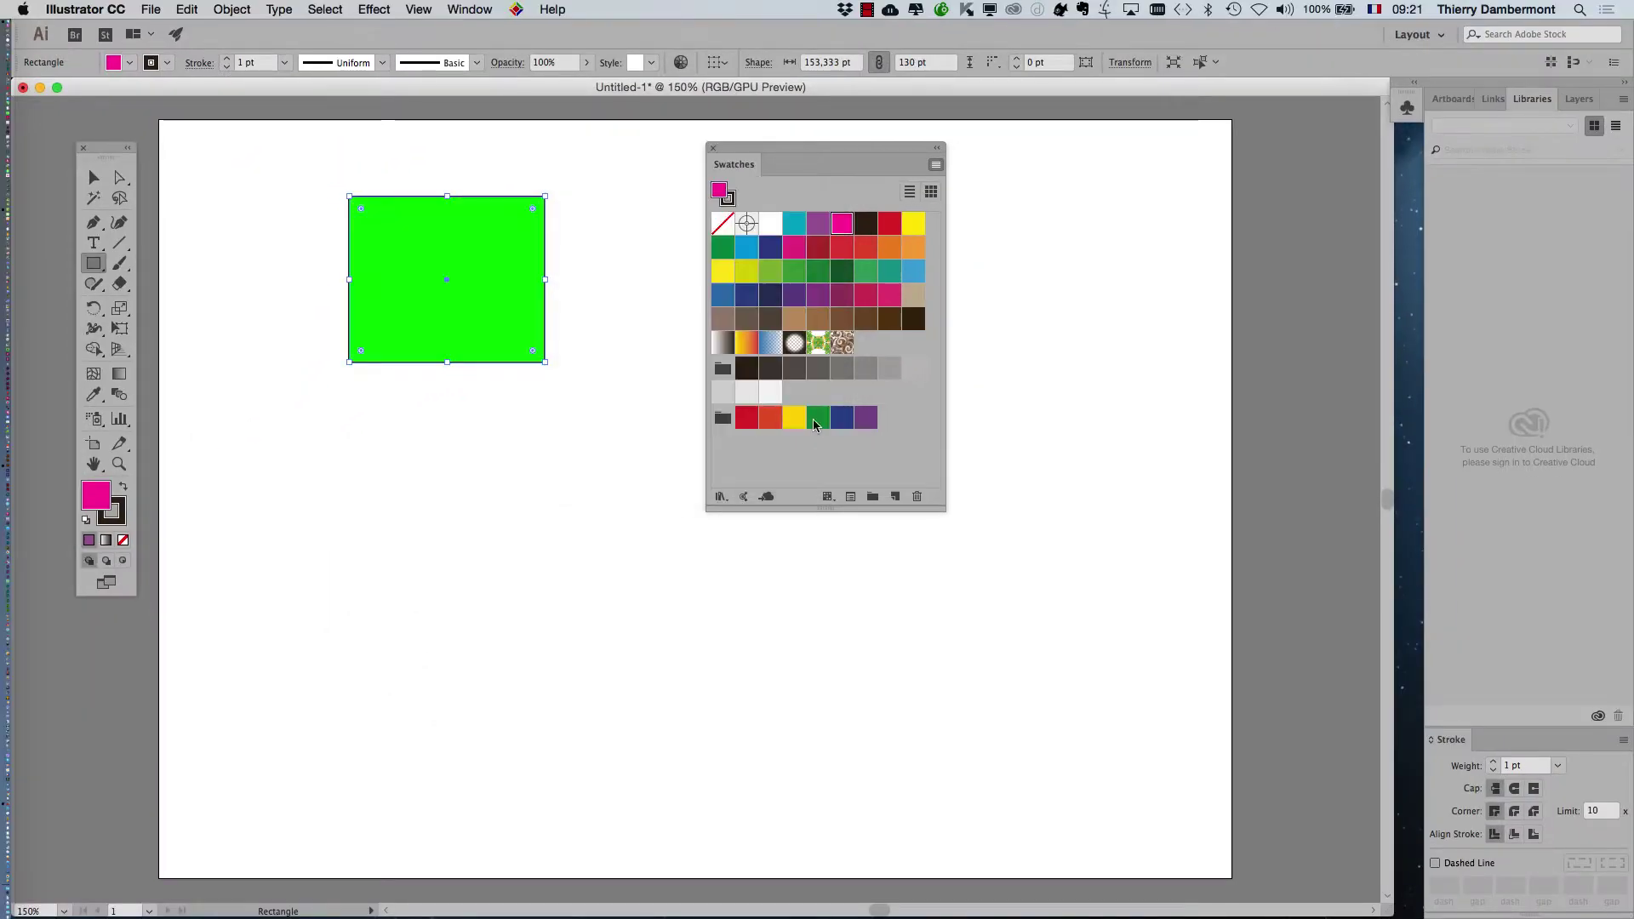
{"action": "left_click_drag", "start_coordinate": [757, 148], "coordinate": [885, 177]}
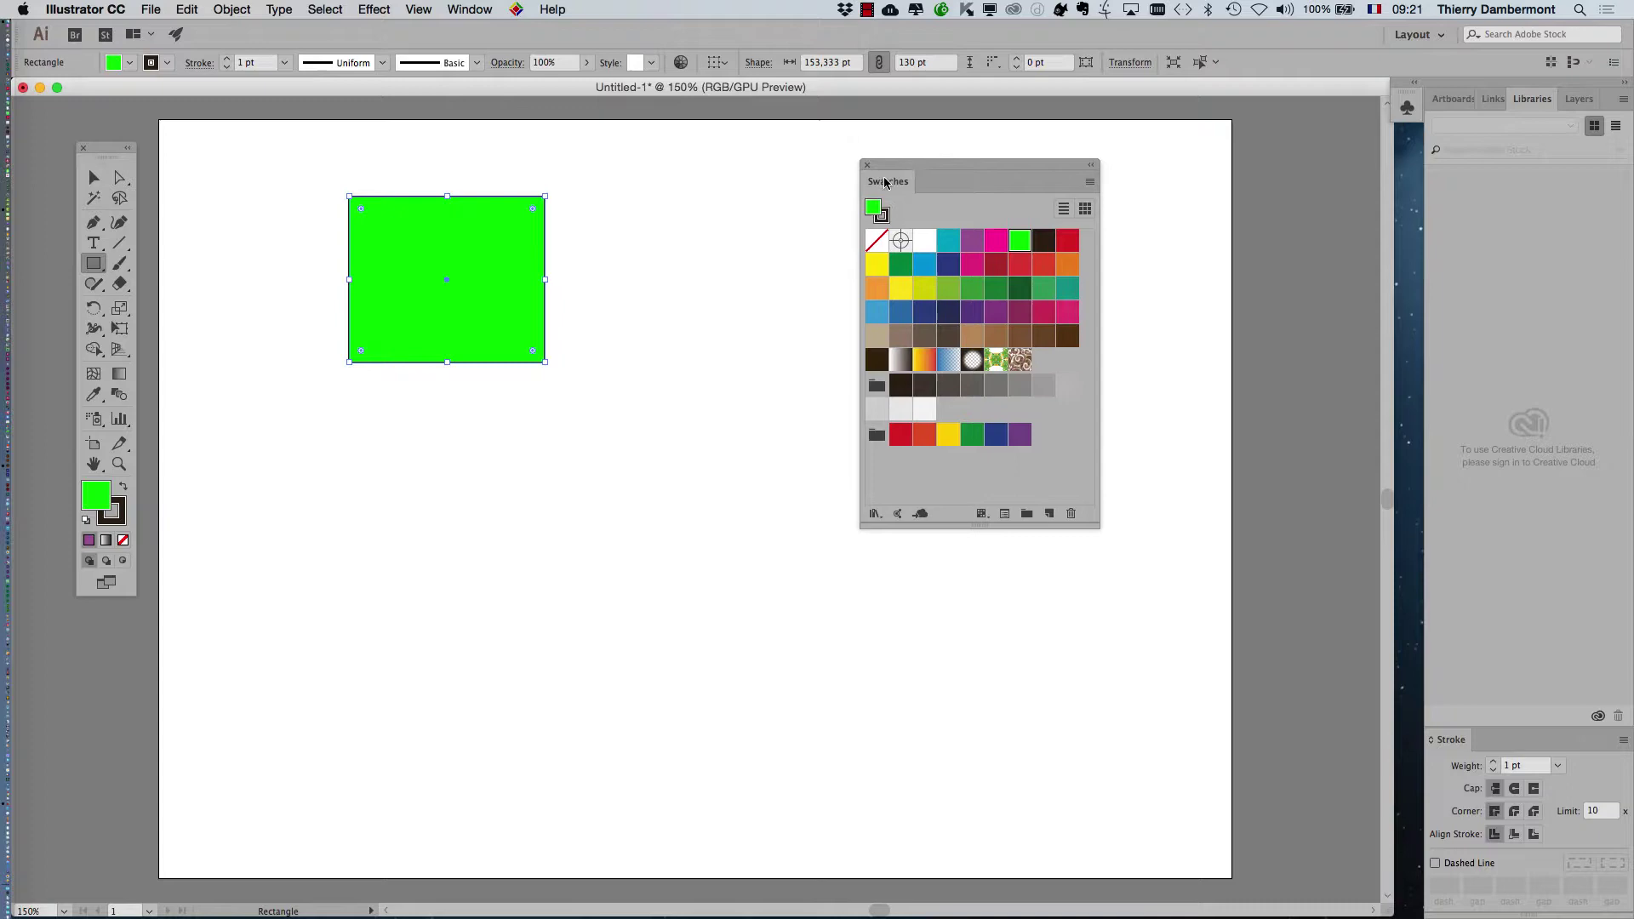
- Examine the color mode that the Print profile sets for a new document, then cancel without creating it
{"action": "left_click", "coordinate": [151, 10]}
{"action": "left_click", "coordinate": [160, 29]}
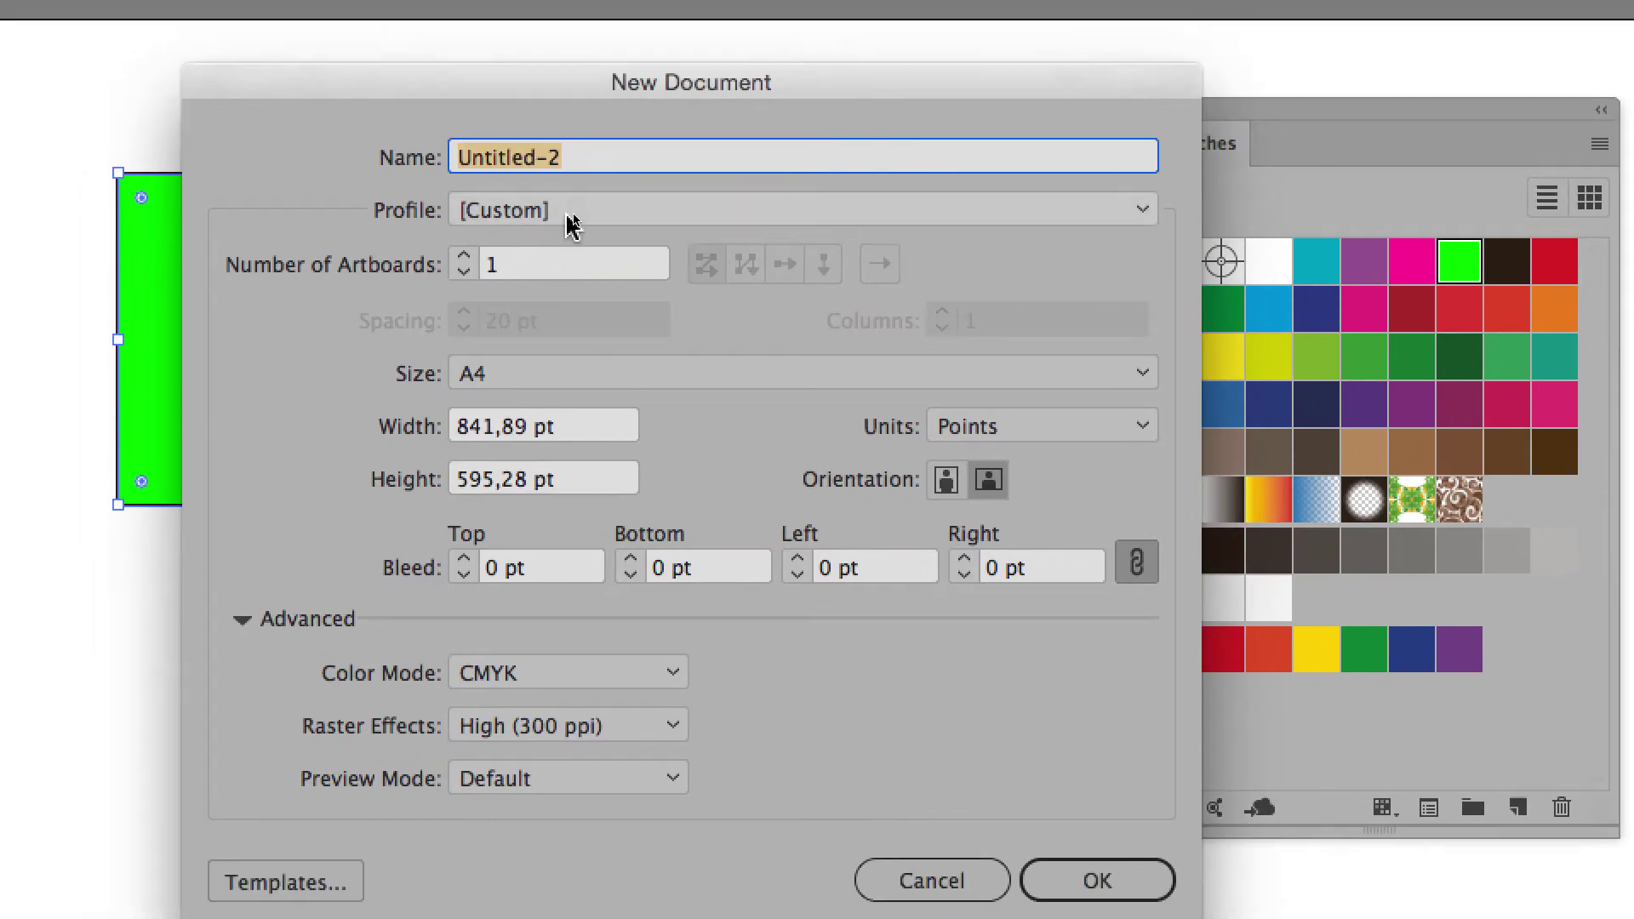
{"action": "left_click", "coordinate": [558, 214]}
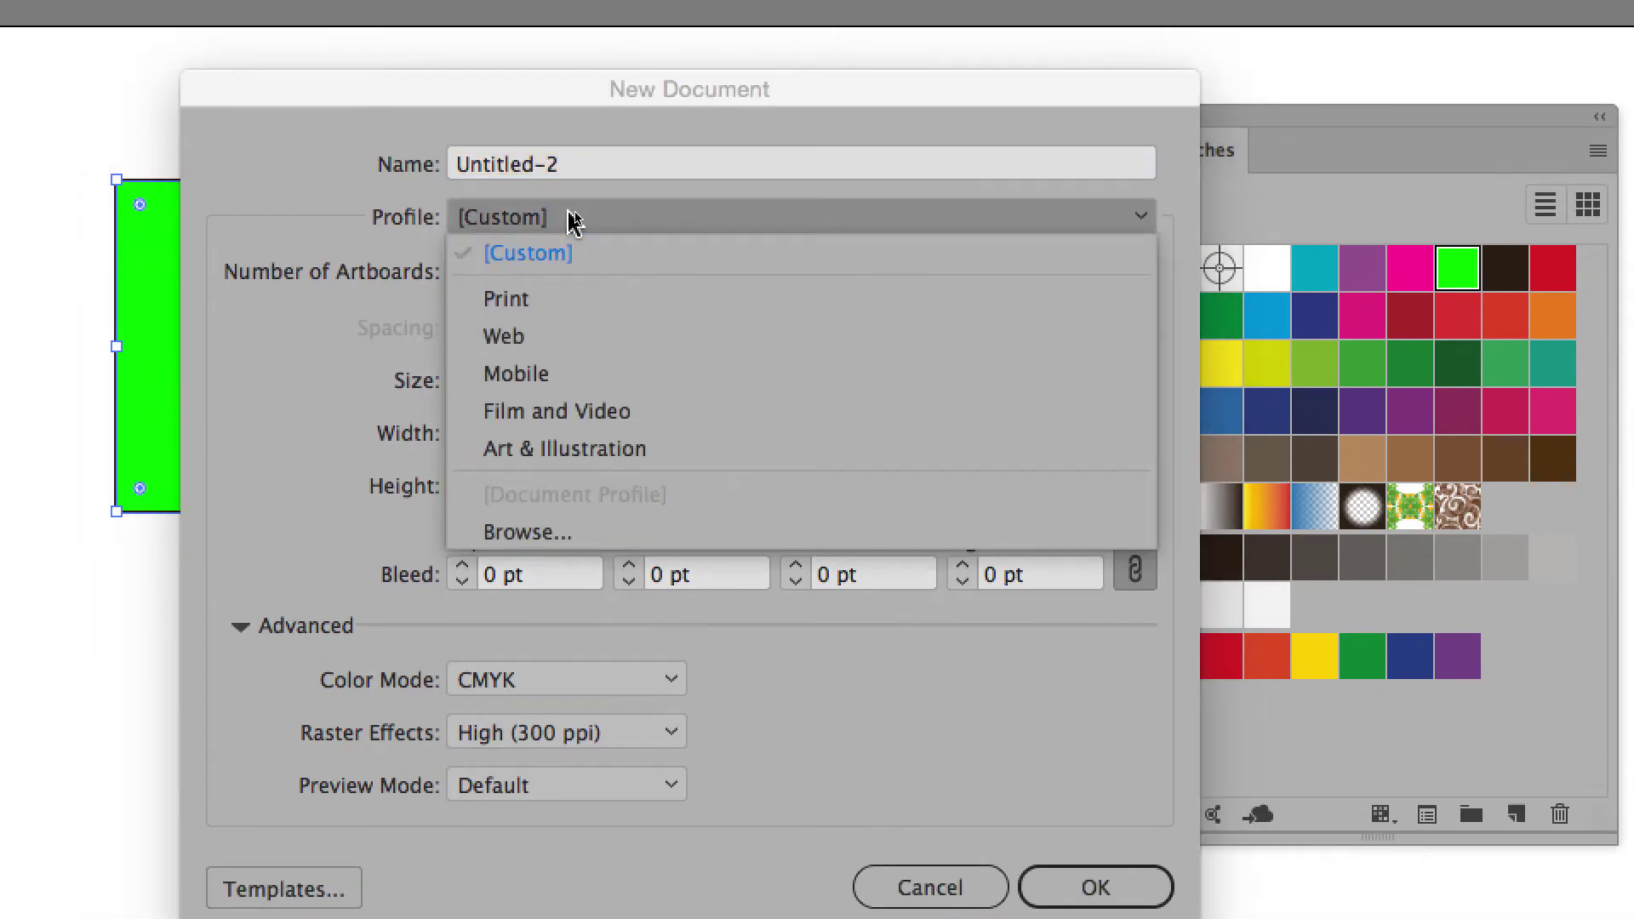
{"action": "left_click", "coordinate": [572, 300]}
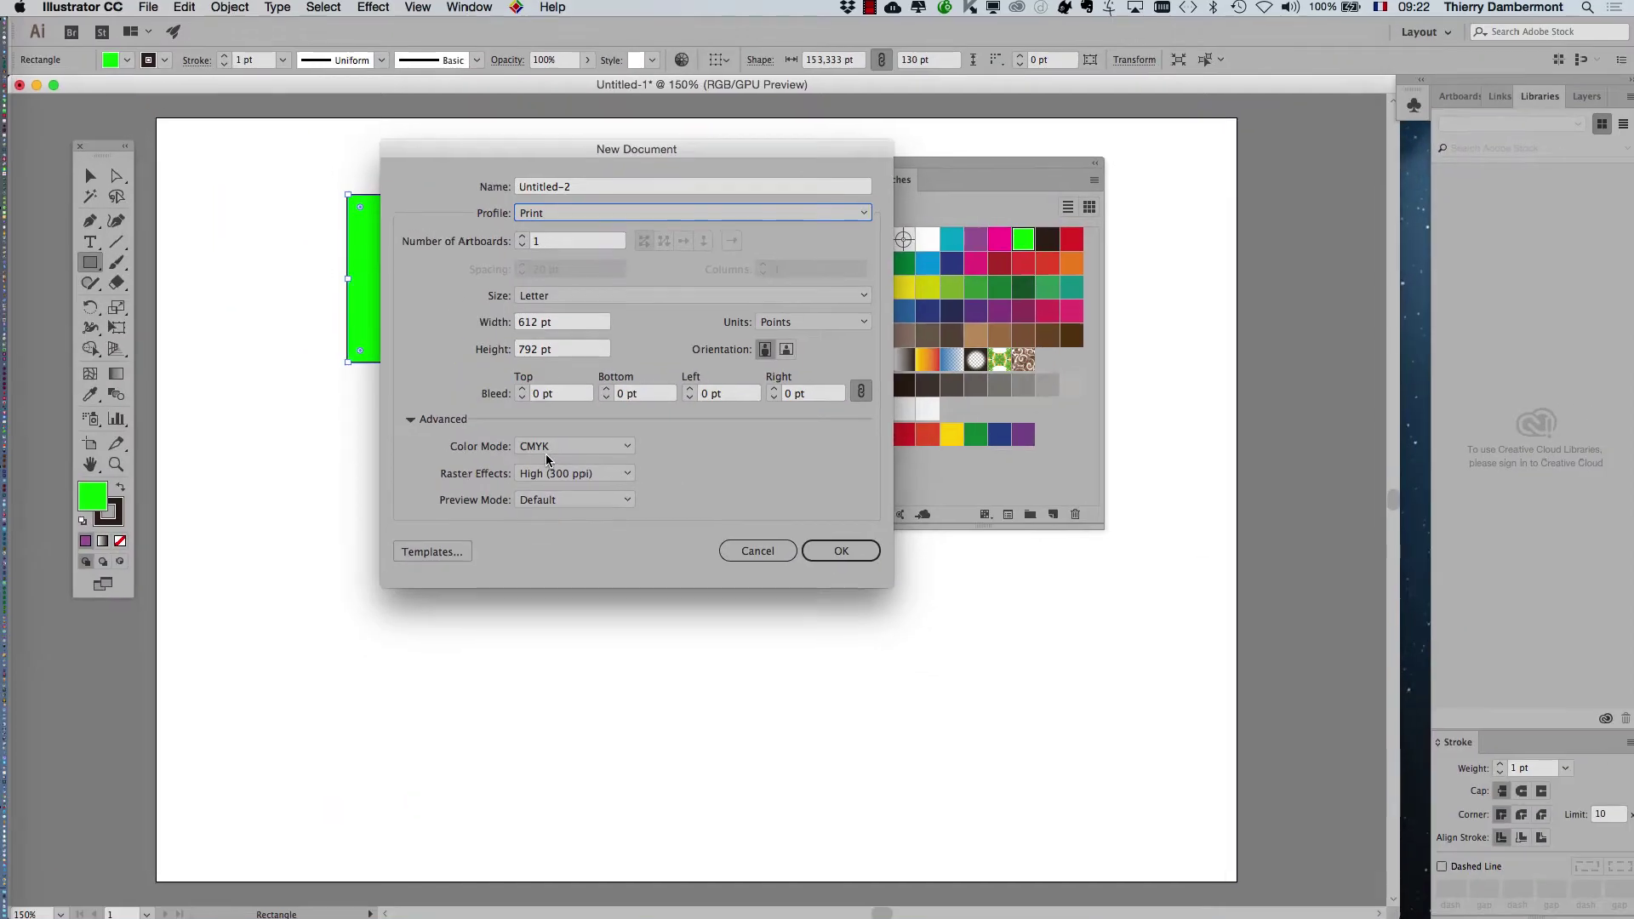
{"action": "left_click", "coordinate": [1464, 794]}
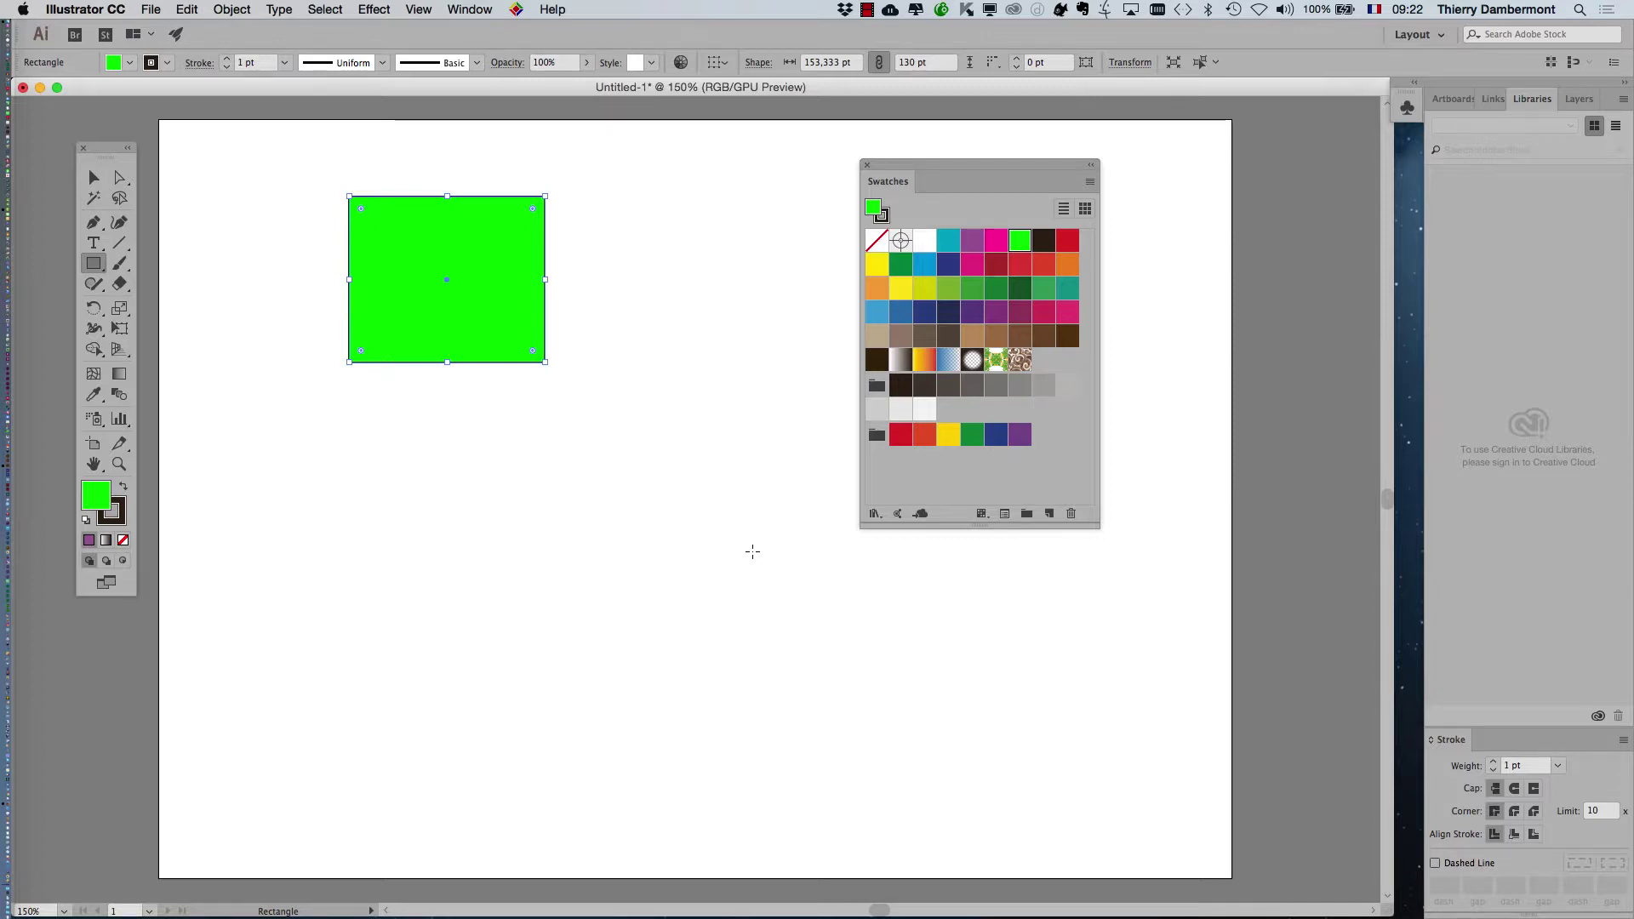
- Move the Swatches panel to the artboard's outer edge, away from the rectangle, and activate the Selection tool
{"action": "left_click_drag", "start_coordinate": [911, 163], "coordinate": [1115, 150]}
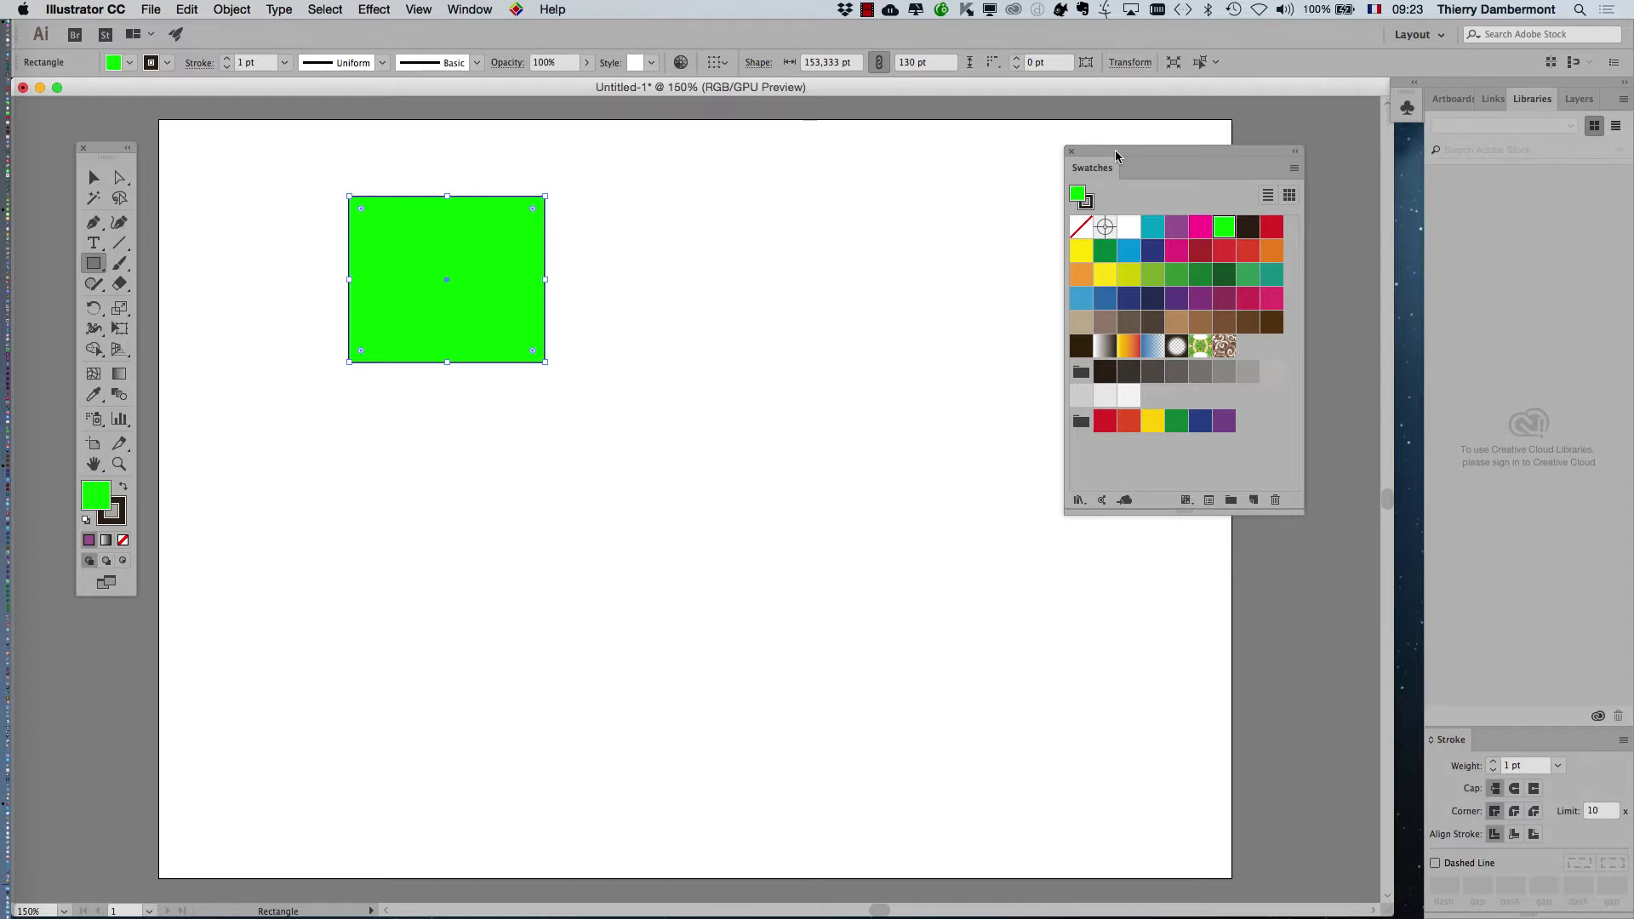
{"action": "left_click_drag", "start_coordinate": [1115, 150], "coordinate": [1273, 205]}
{"action": "left_click", "coordinate": [92, 178]}
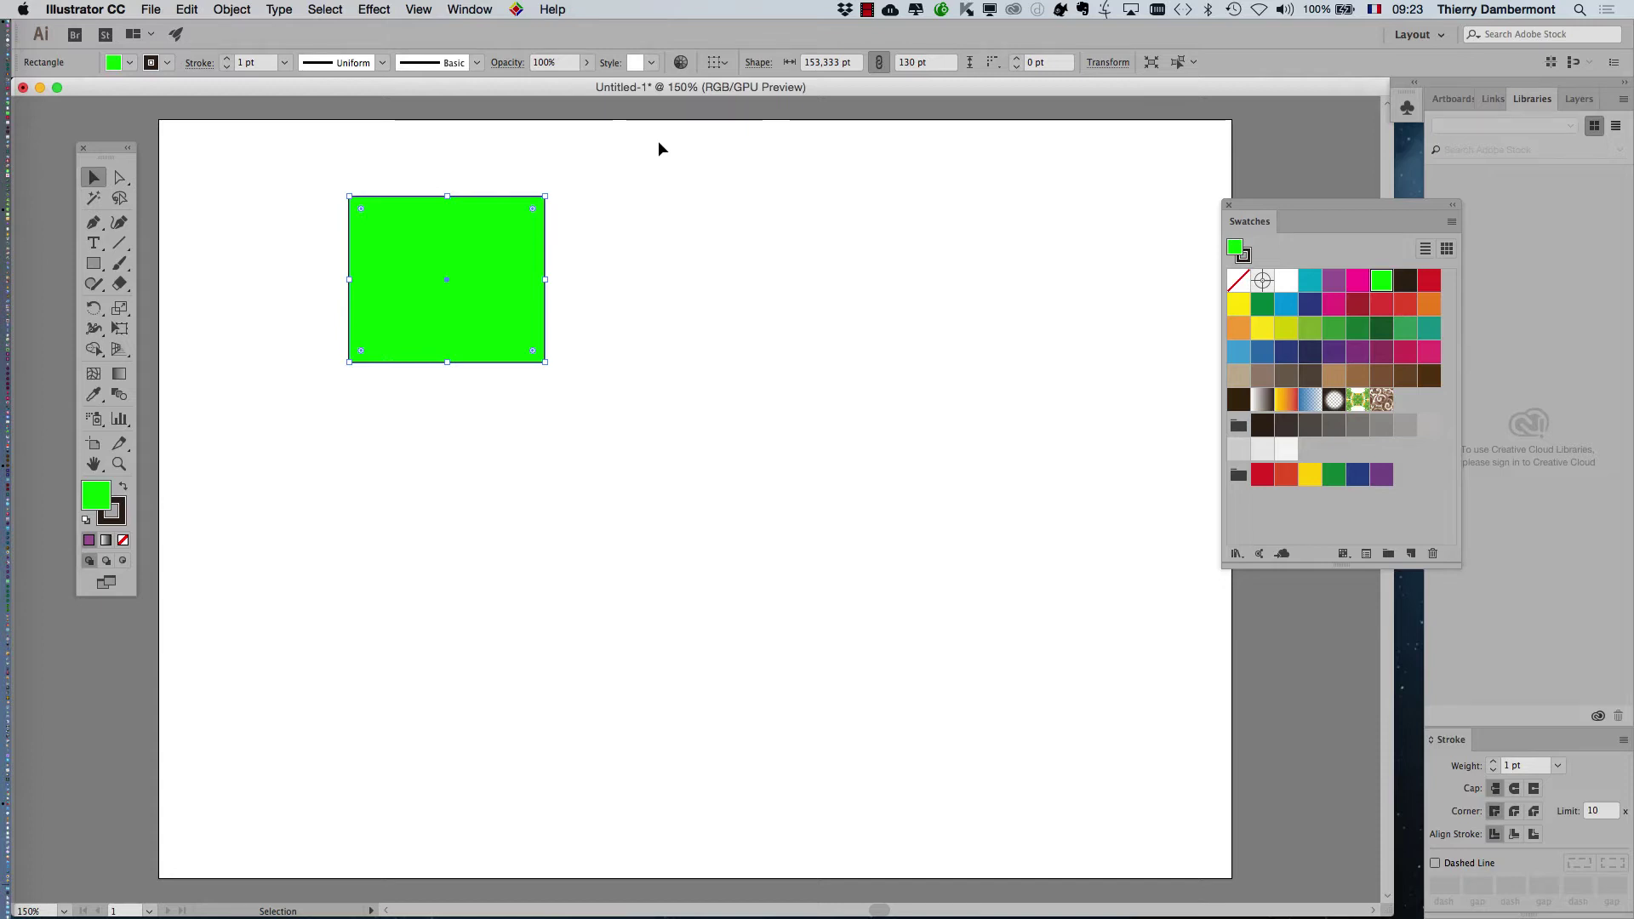
- Move the Tools panel farther away from the artboard and select the green rectangle
{"action": "left_click", "coordinate": [151, 9]}
{"action": "mouse_move", "coordinate": [232, 389]}
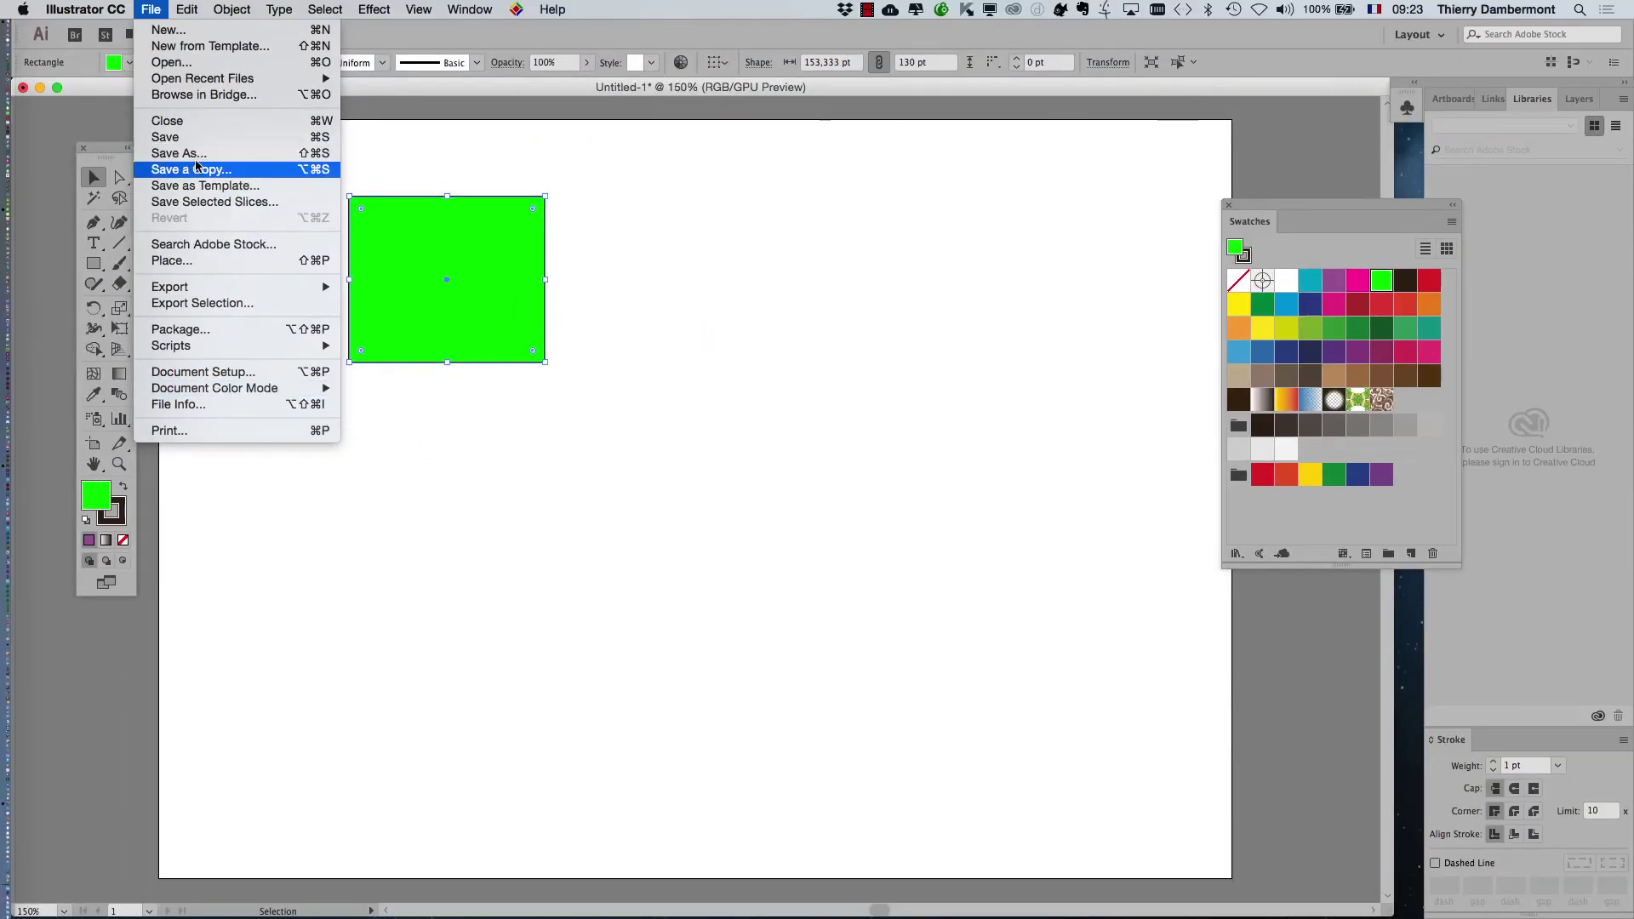
{"action": "left_click", "coordinate": [102, 156]}
{"action": "left_click_drag", "start_coordinate": [104, 157], "coordinate": [89, 148]}
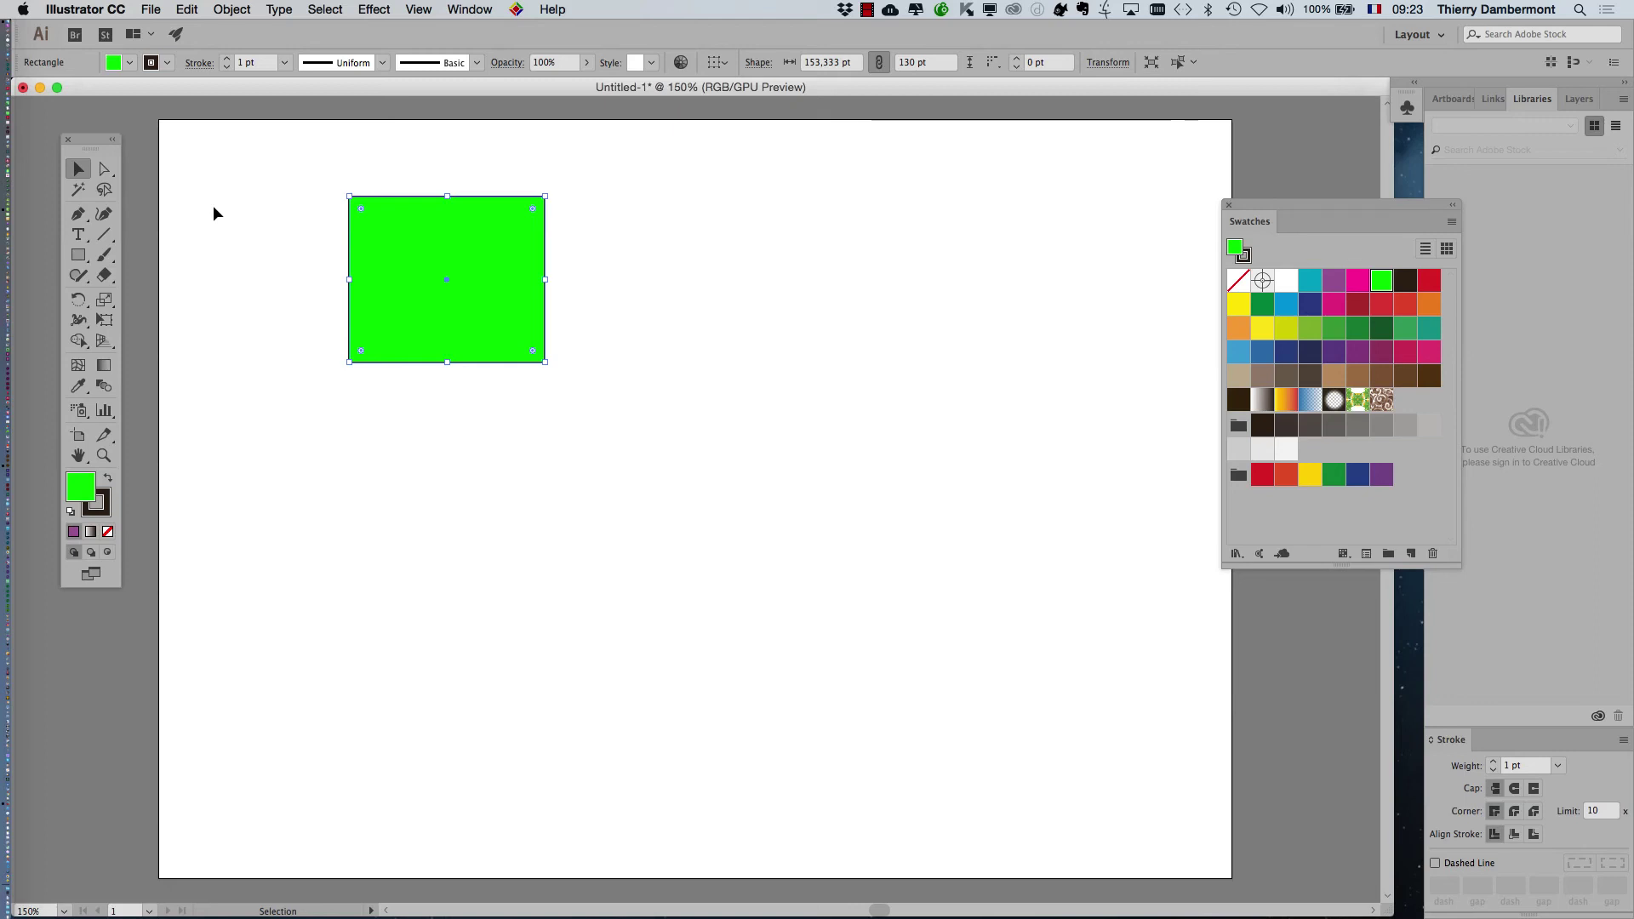
{"action": "left_click", "coordinate": [545, 412]}
{"action": "left_click", "coordinate": [453, 282]}
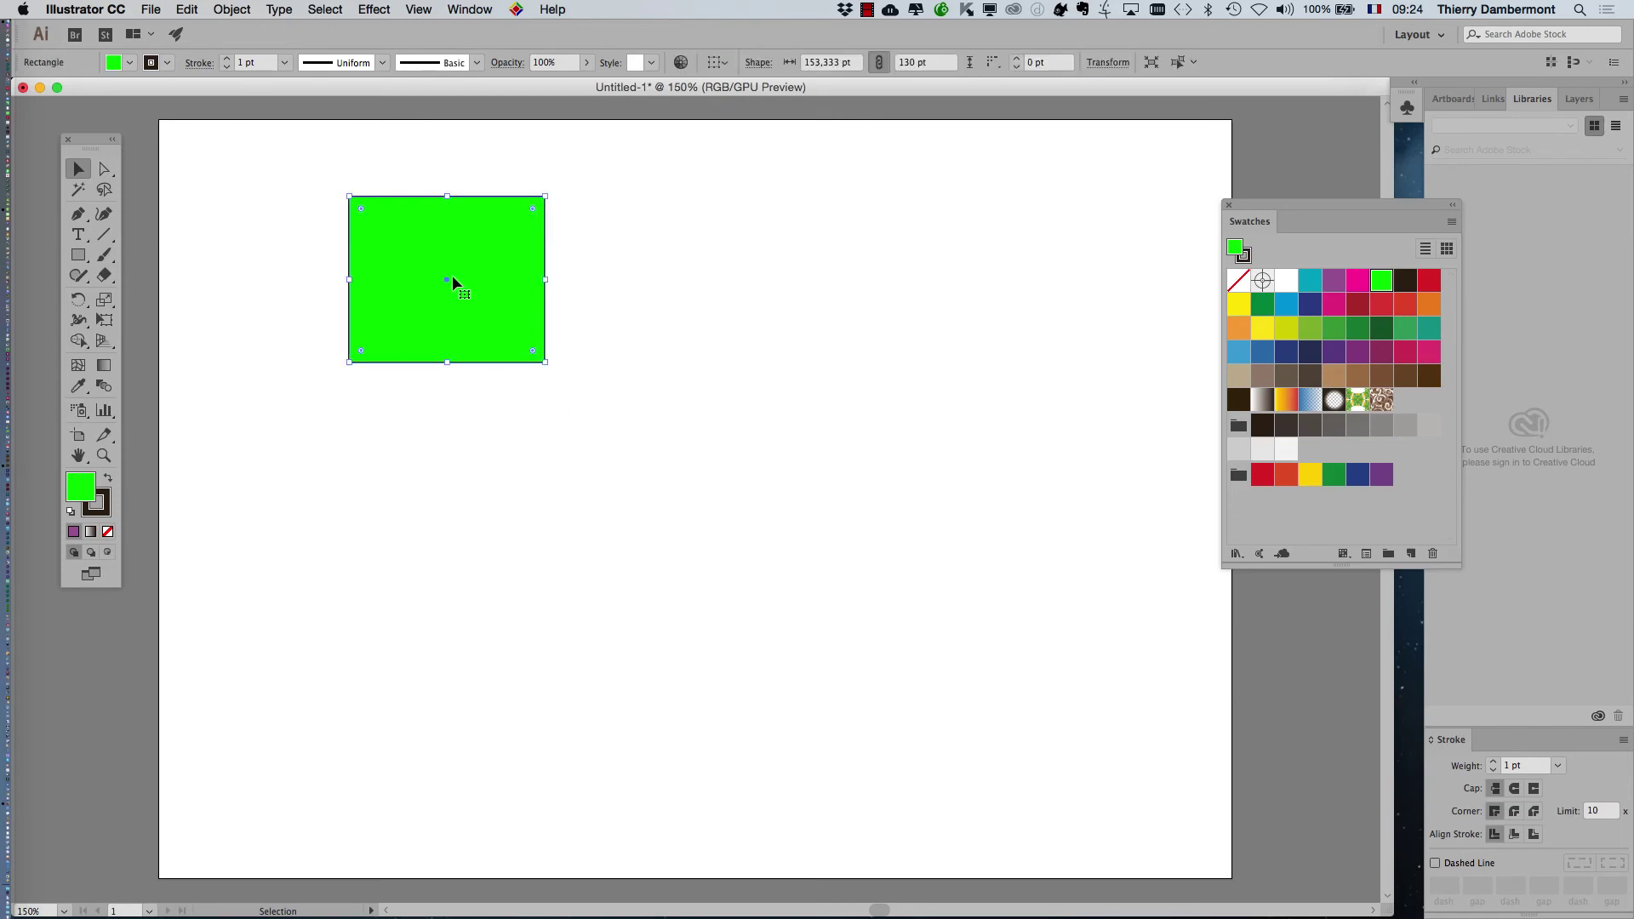